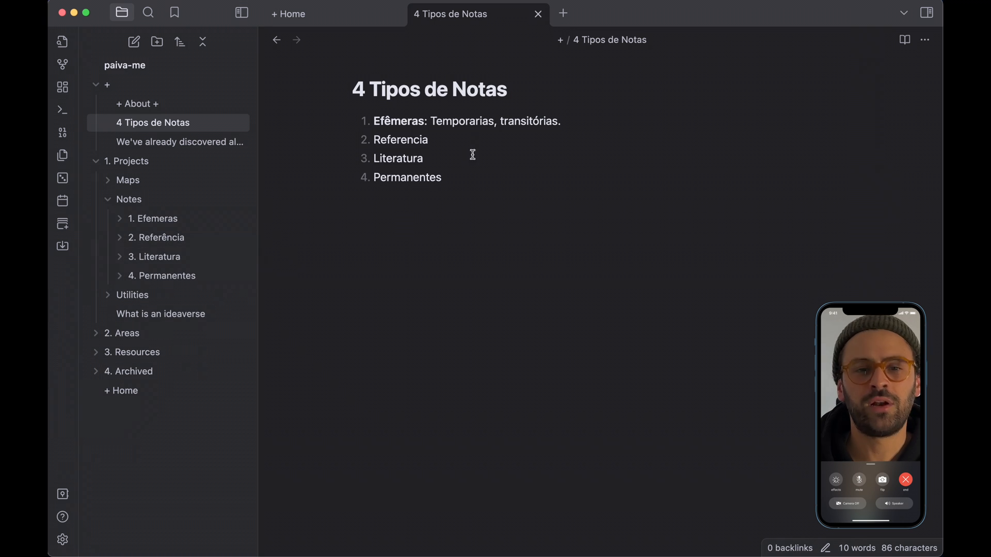
# Add the description ": citações e destaques de outros autores." to the Referencia item, correcting the spelling of "destaques"
pyautogui.click(474, 138)
pyautogui.write(': cita')
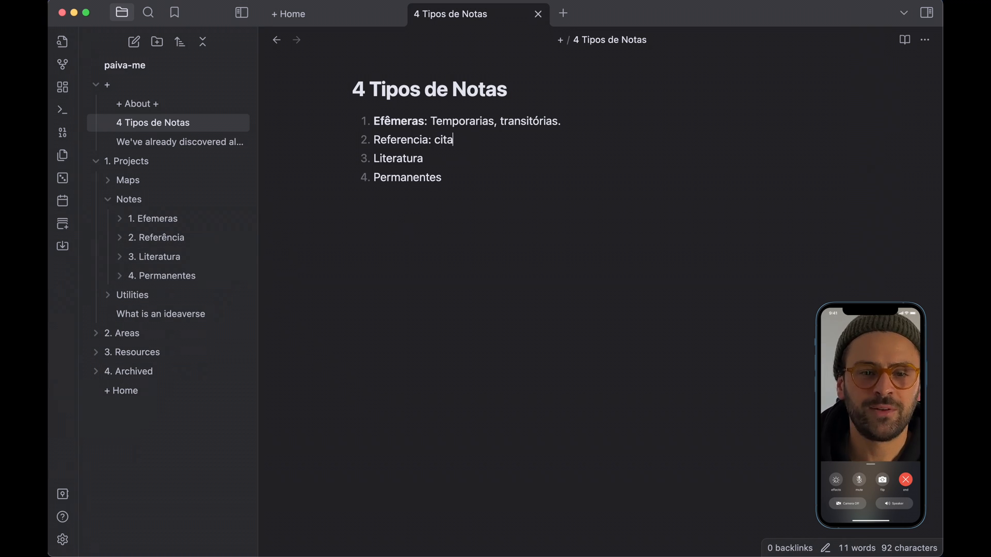
pyautogui.write('ções e')
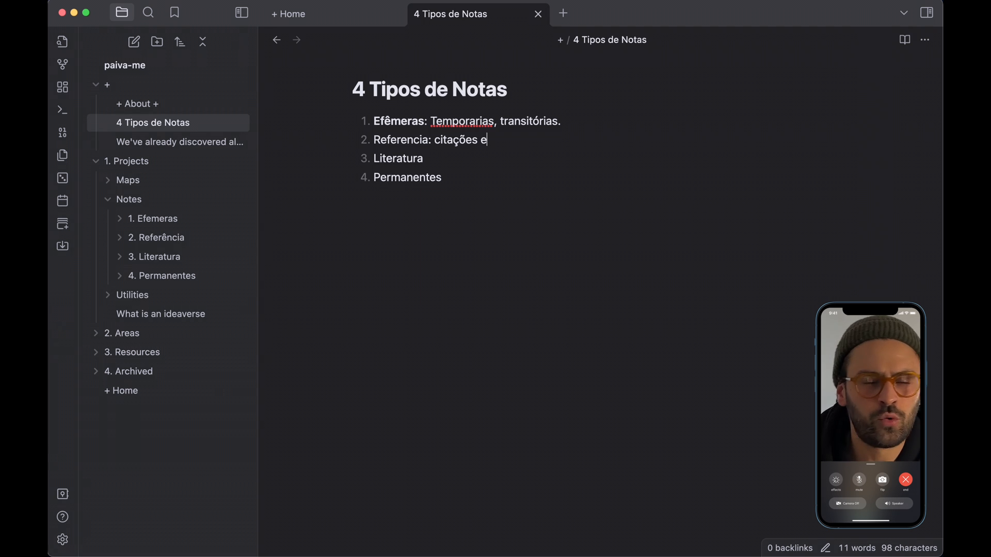
pyautogui.write(' destauqes de ')
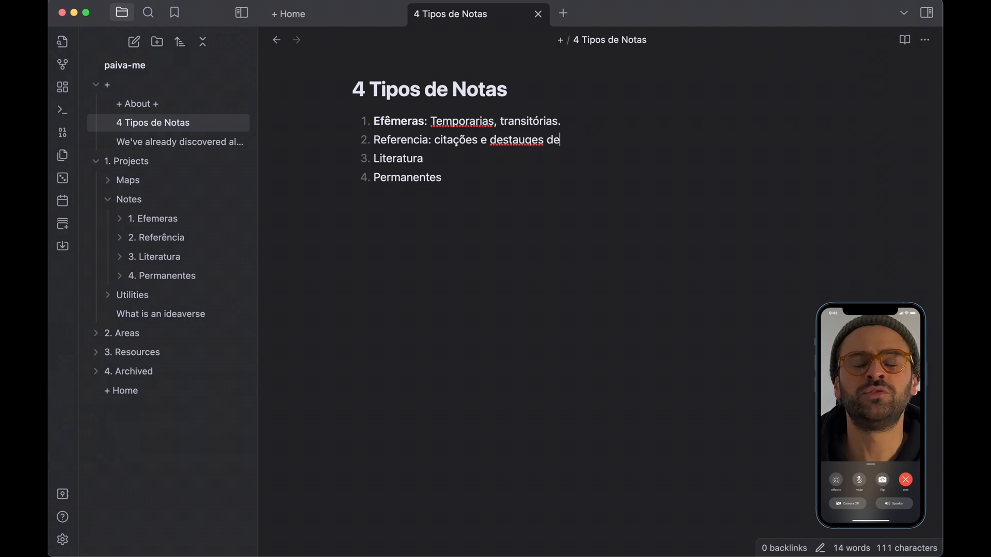
pyautogui.write('outros autores.')
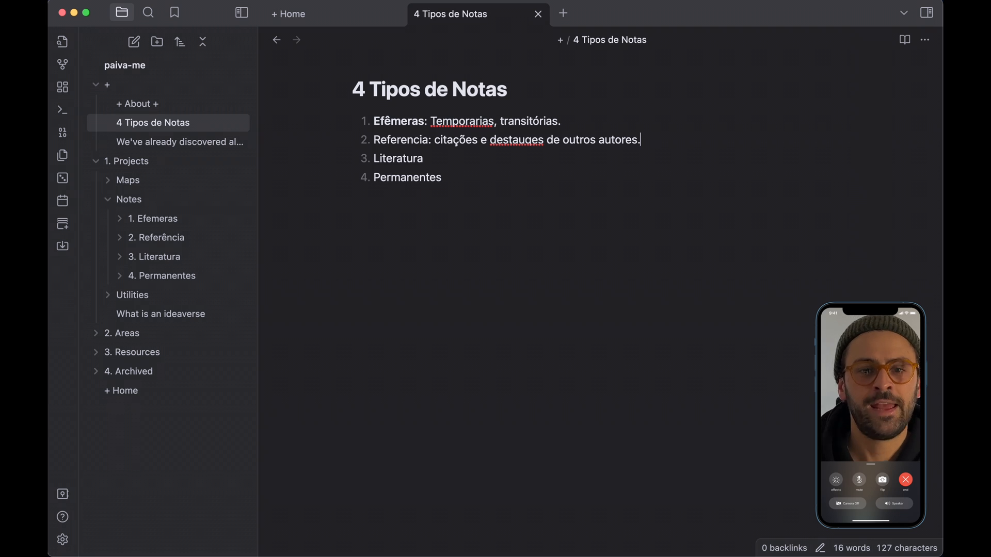
pyautogui.click(525, 141)
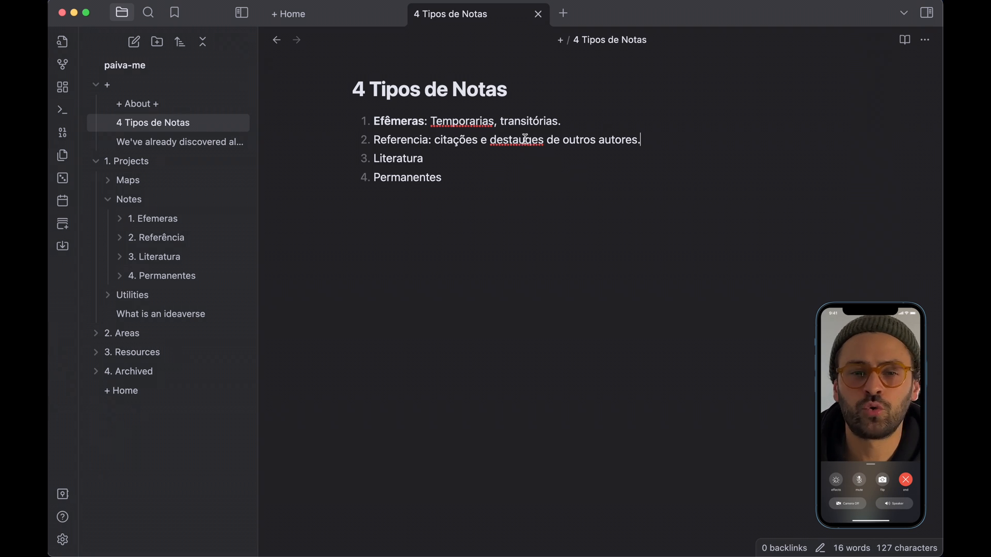
pyautogui.press('BackSpace')
pyautogui.press('Down')
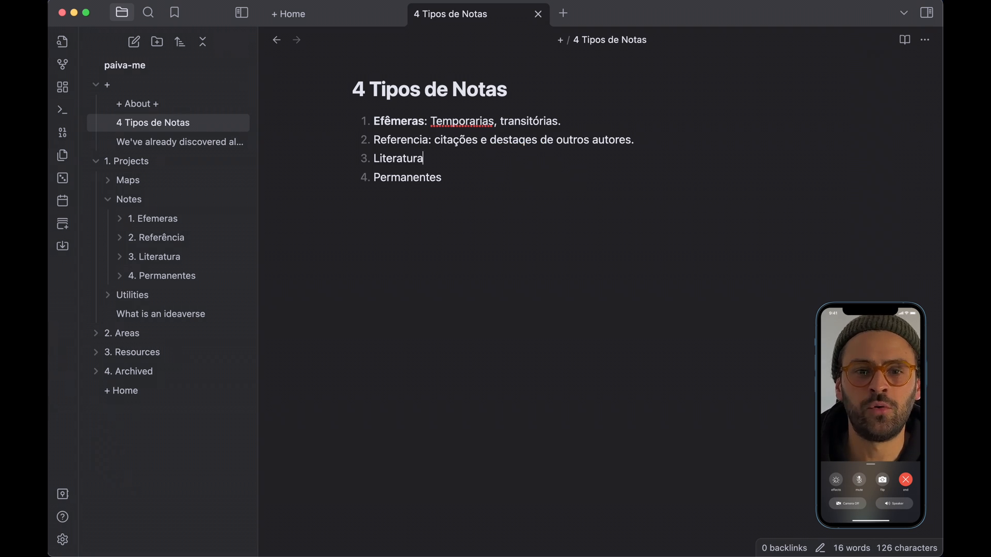
pyautogui.click(525, 138)
pyautogui.write('uy')
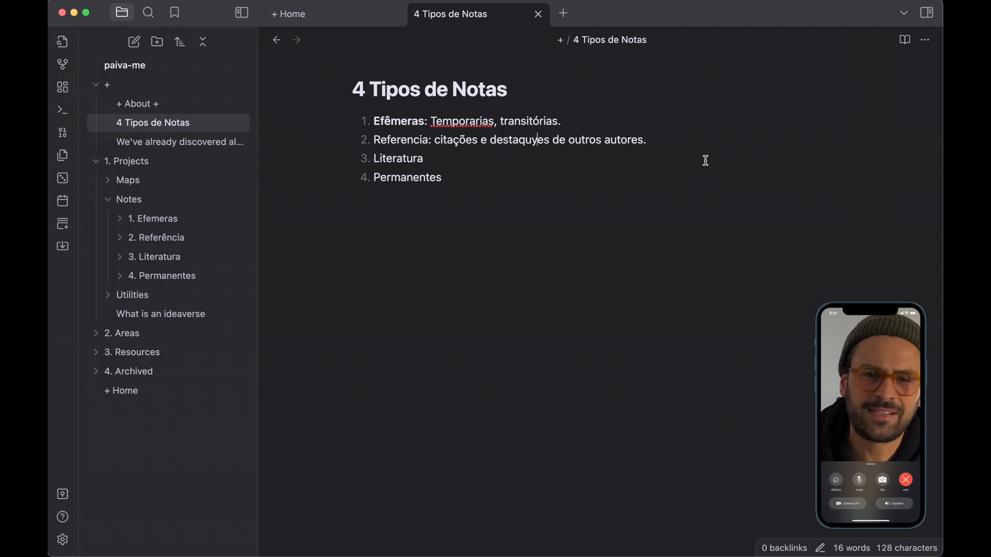
pyautogui.press('BackSpace')
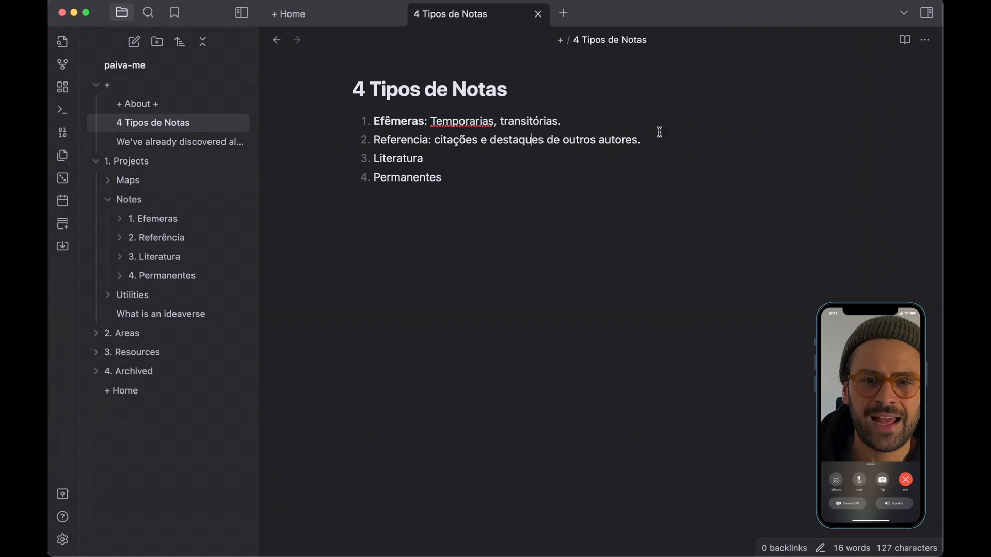
# Add the nested item "Readwise - PDFs, ebooks e Livros || Obsidian Plugin: Readwise Official" under Referencia
pyautogui.click(683, 140)
pyautogui.press('Return')
pyautogui.press('Tab')
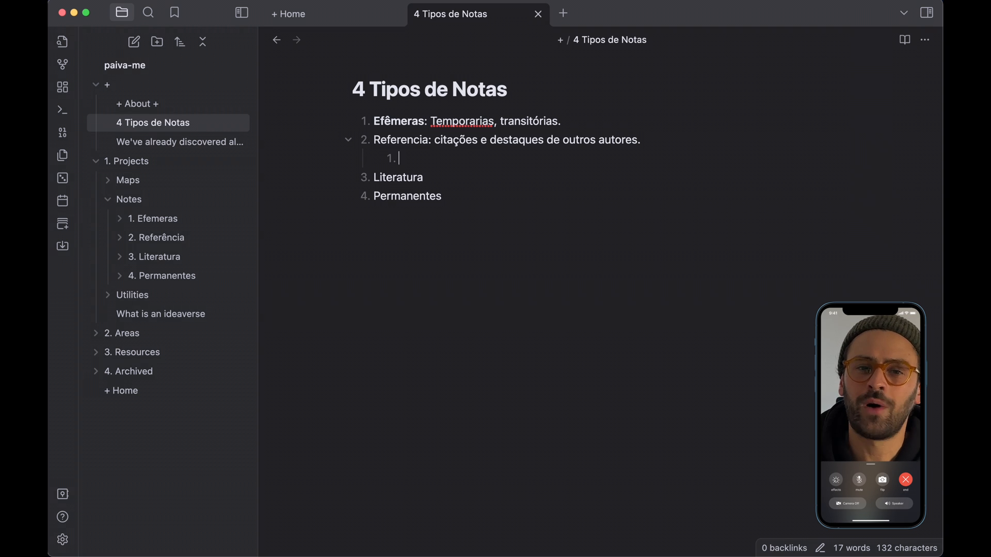
pyautogui.write('Readwise - ')
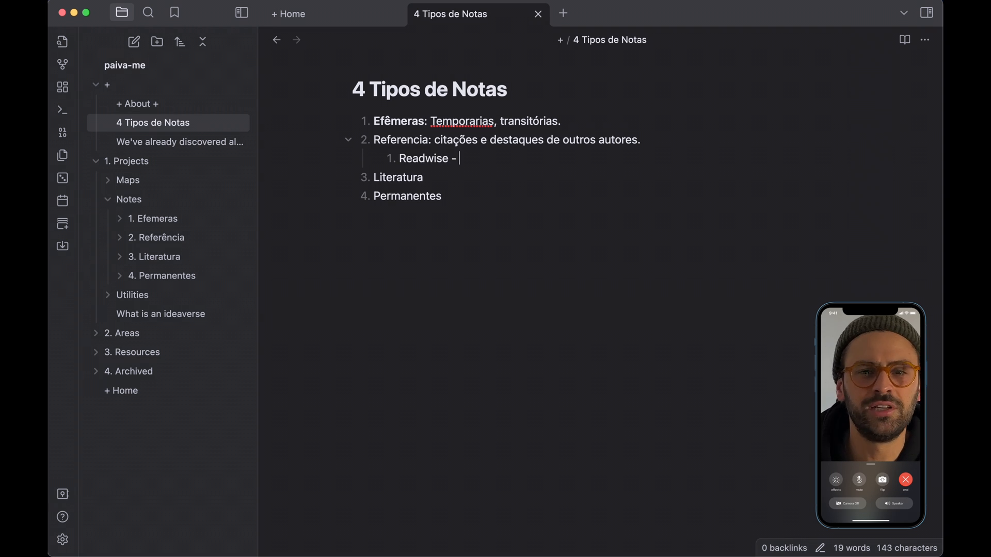
pyautogui.write('PDFs, ebooks e Livros')
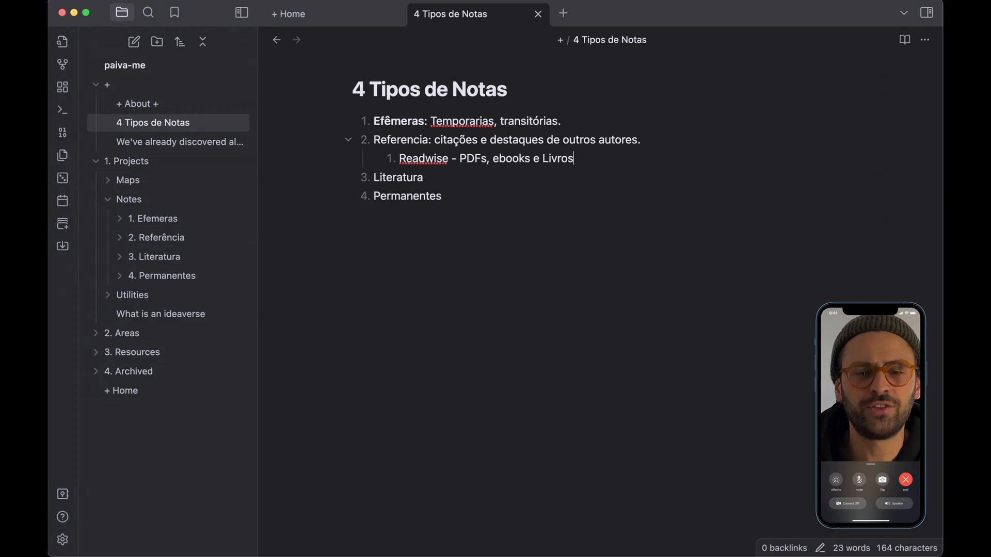
pyautogui.write(' || Obsid')
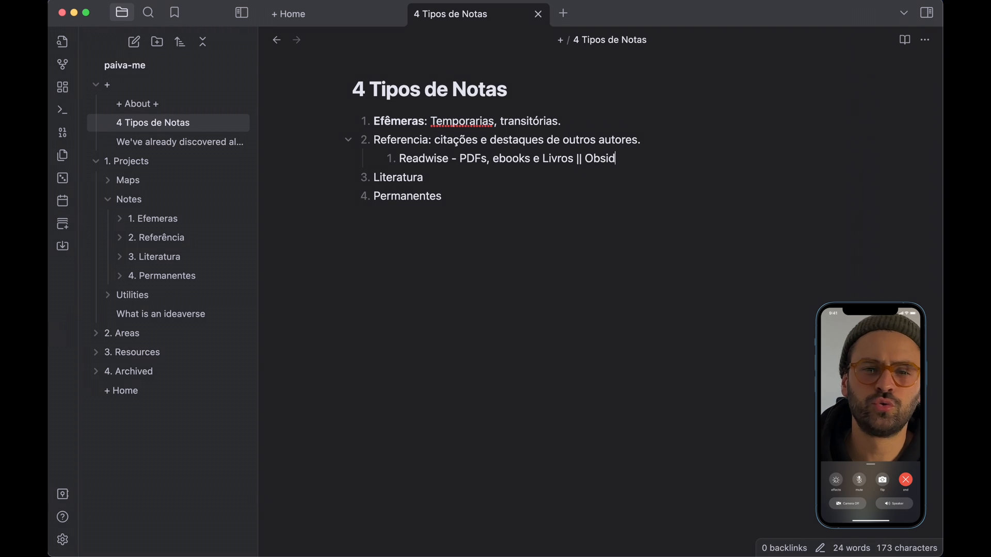
pyautogui.write('ian Plugin: Read')
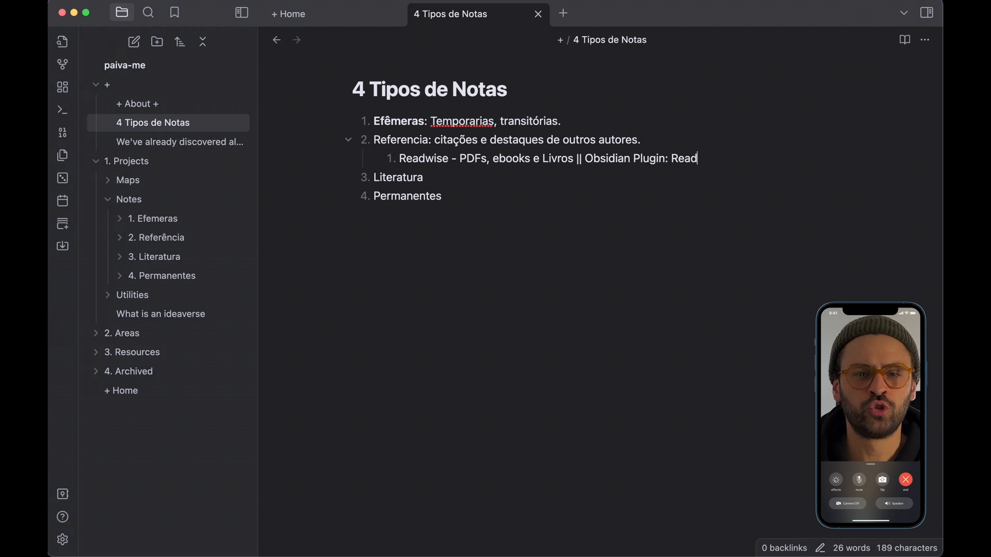
pyautogui.write('wise Official')
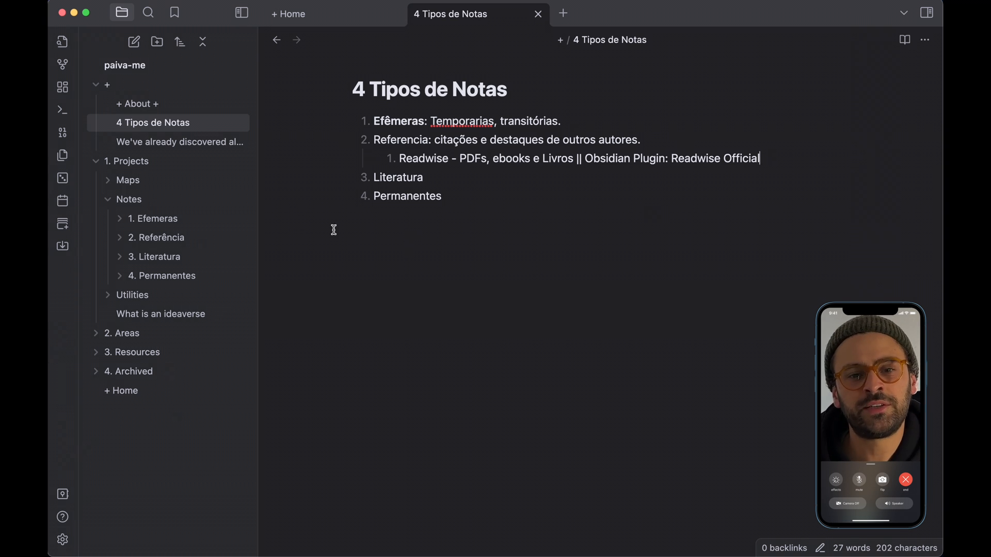
# Expand the "2. Referência" folder to view its Readwise subfolder and notes, and collapse it again
pyautogui.click(120, 238)
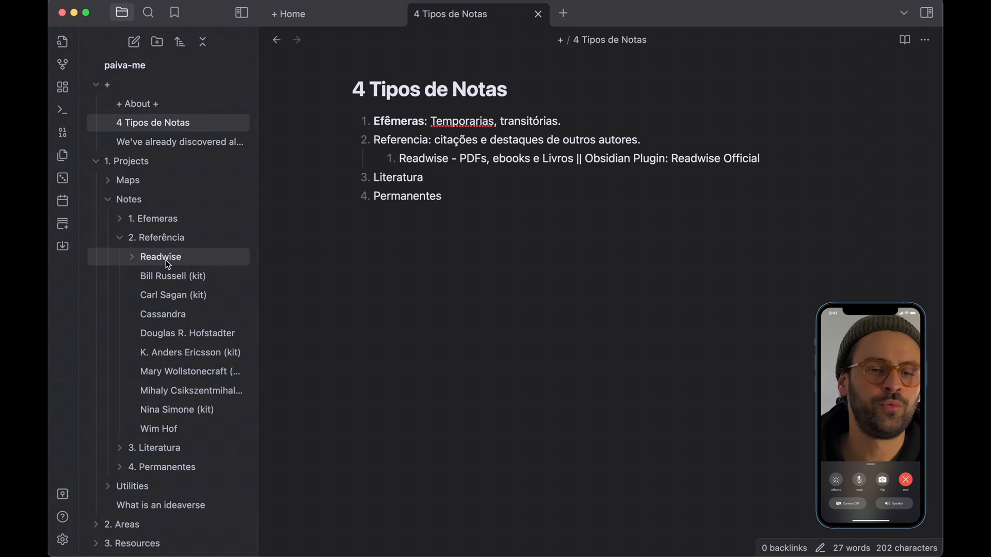
pyautogui.click(498, 181)
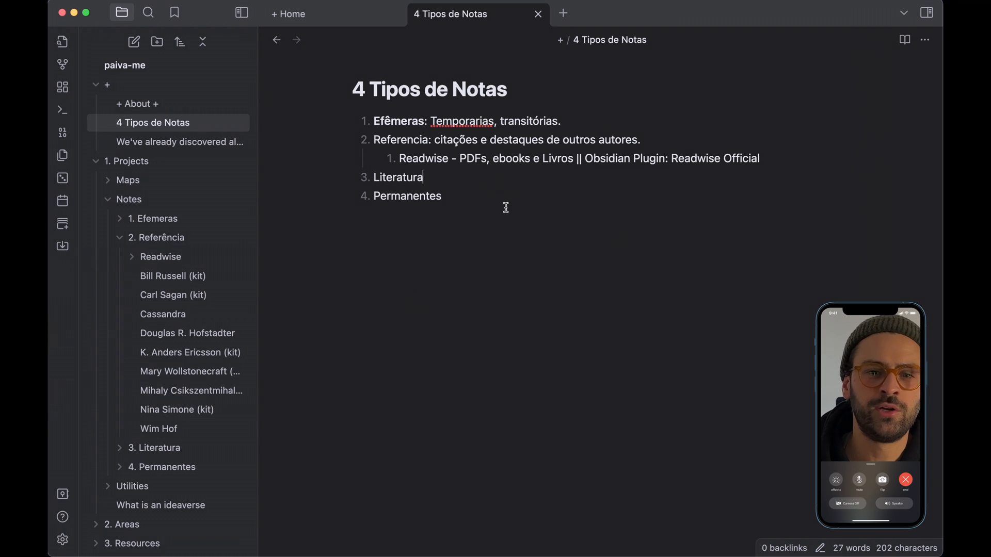
pyautogui.click(170, 237)
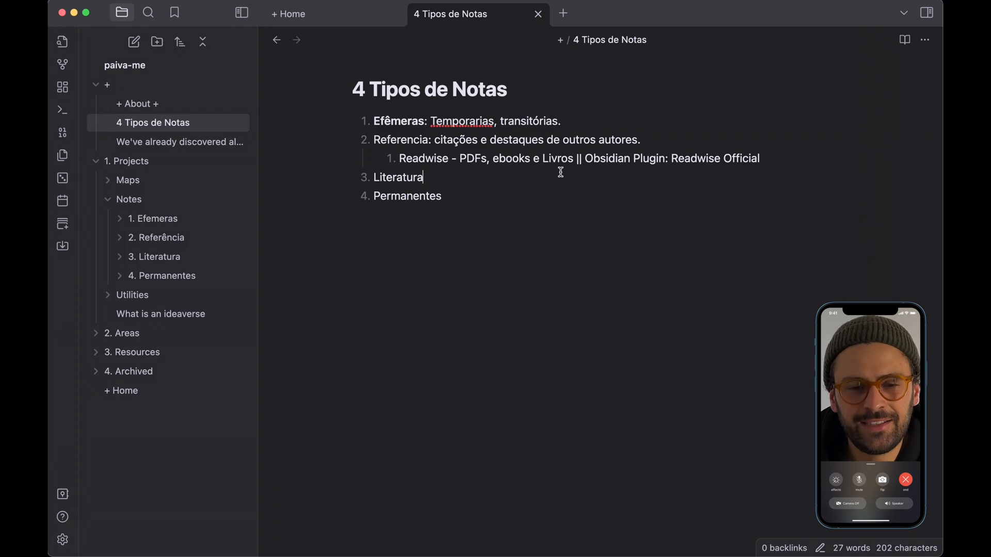
# Make the word "Referencia" bold in the second list item
pyautogui.doubleClick(406, 142)
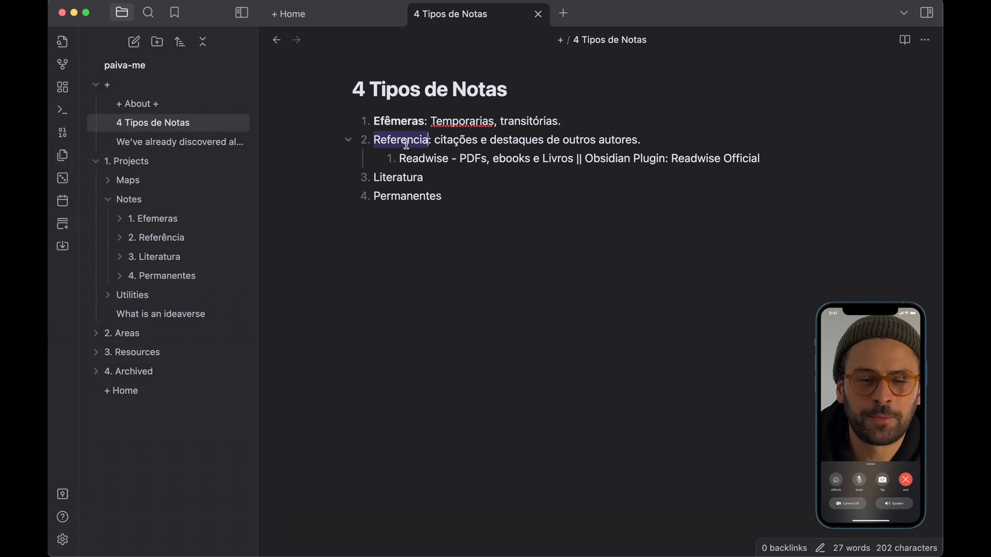
pyautogui.press('super+b')
pyautogui.click(470, 178)
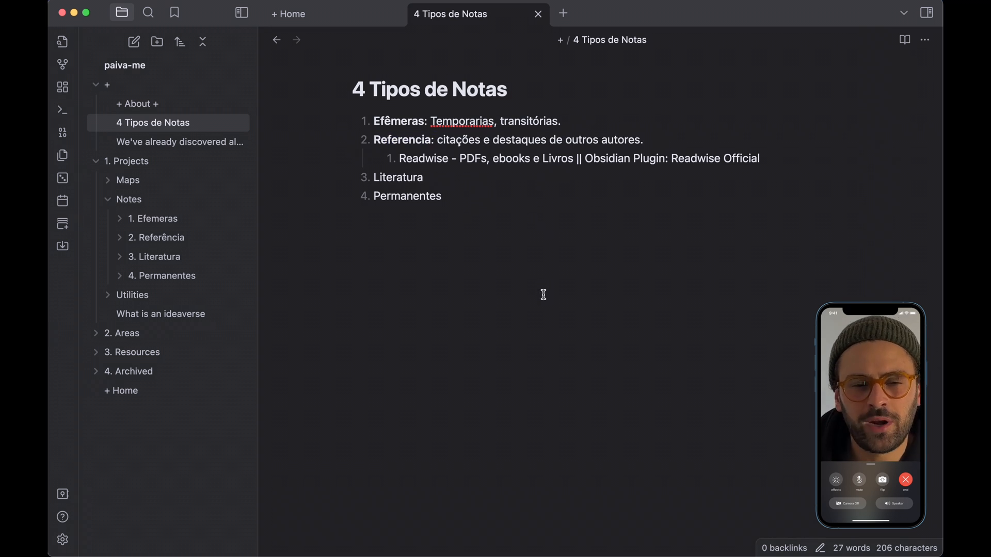
# Convert the whole numbered list, including the nested Readwise item, into a checklist
pyautogui.moveTo(465, 202); pyautogui.dragTo(347, 110)
pyautogui.press('super+l')
pyautogui.click(610, 212)
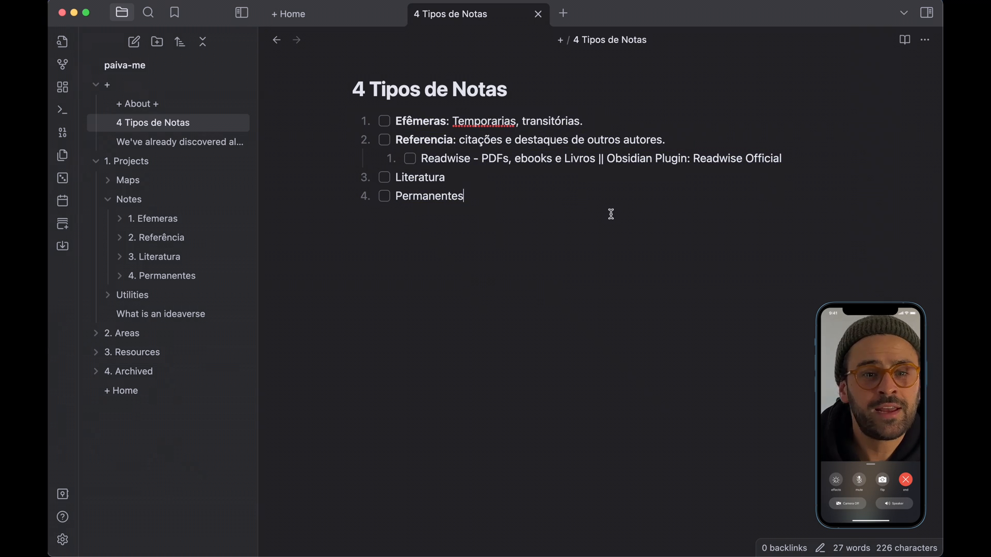
# Check off the Efêmeras and Referencia items and the nested Readwise item
pyautogui.click(384, 121)
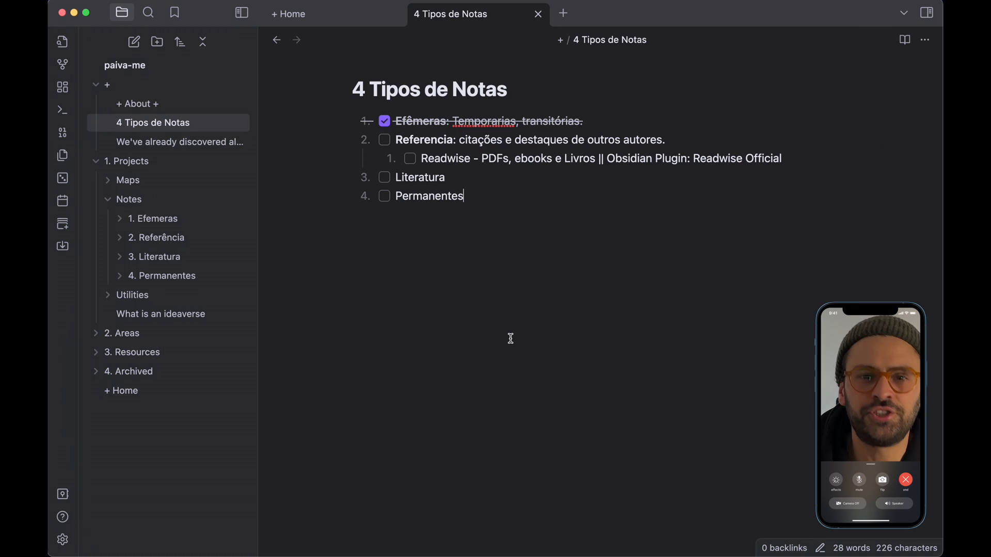
pyautogui.click(385, 139)
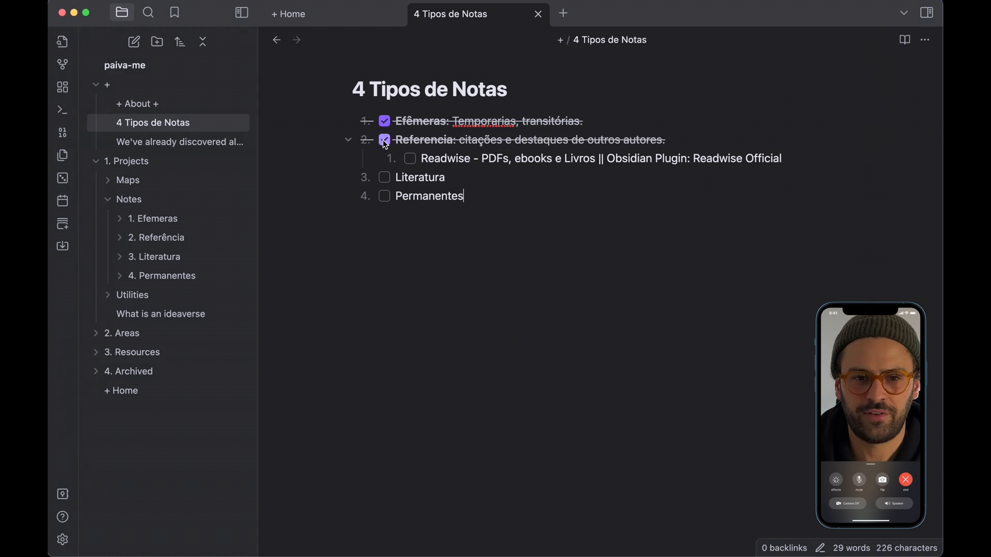
pyautogui.click(410, 159)
# Make the word "Literatura" bold in the third checklist item
pyautogui.click(492, 178)
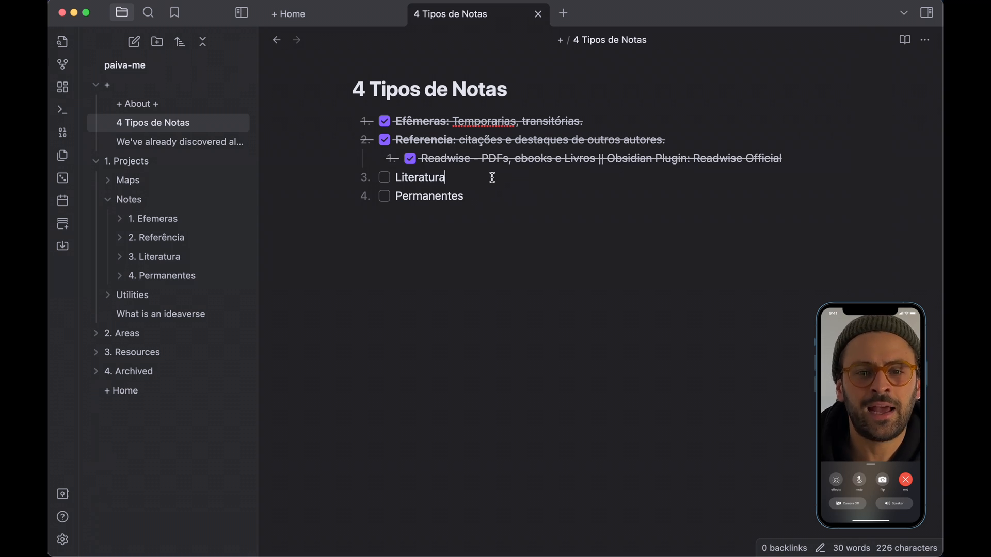
pyautogui.doubleClick(426, 177)
pyautogui.press('super+b')
pyautogui.click(547, 250)
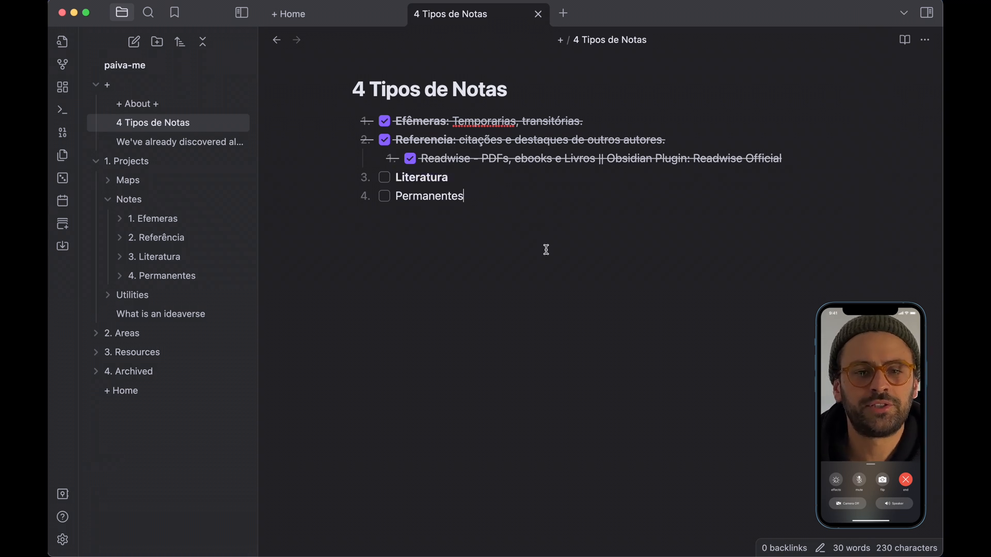
# Add the description ": usa suas próprias palavras" to the Literatura item
pyautogui.click(523, 171)
pyautogui.write(':')
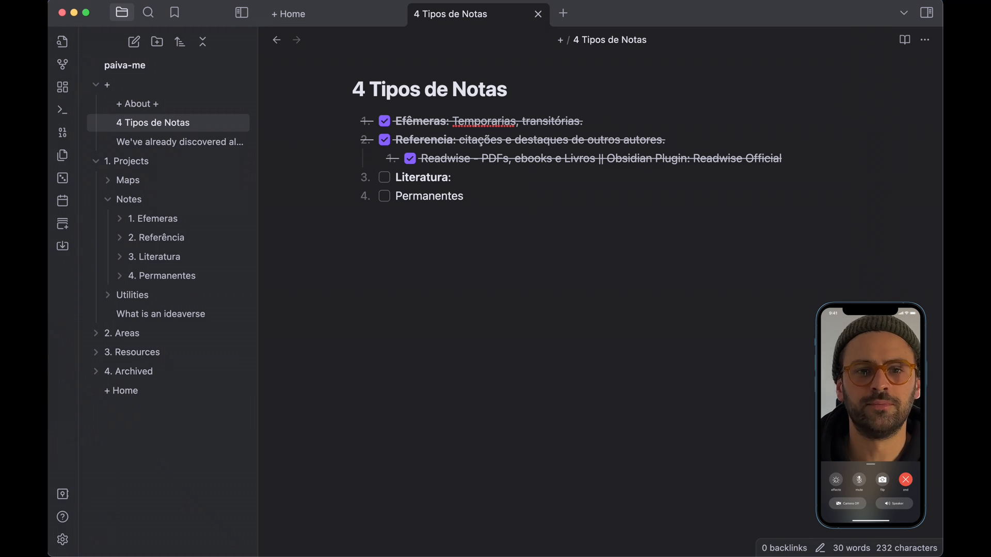
pyautogui.write(' usa suas proprias palavras')
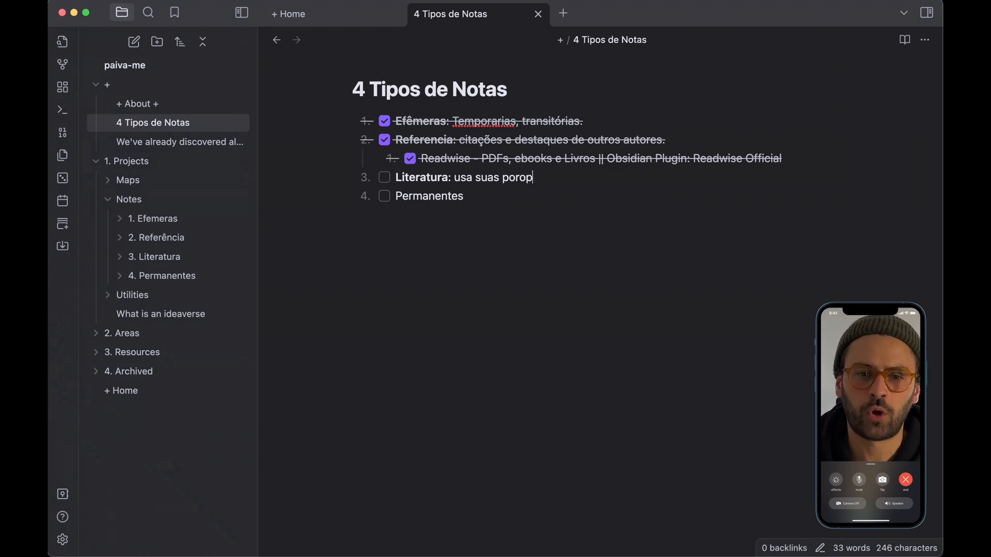
pyautogui.click(519, 175)
pyautogui.press('BackSpace')
pyautogui.write('óprias palavras')
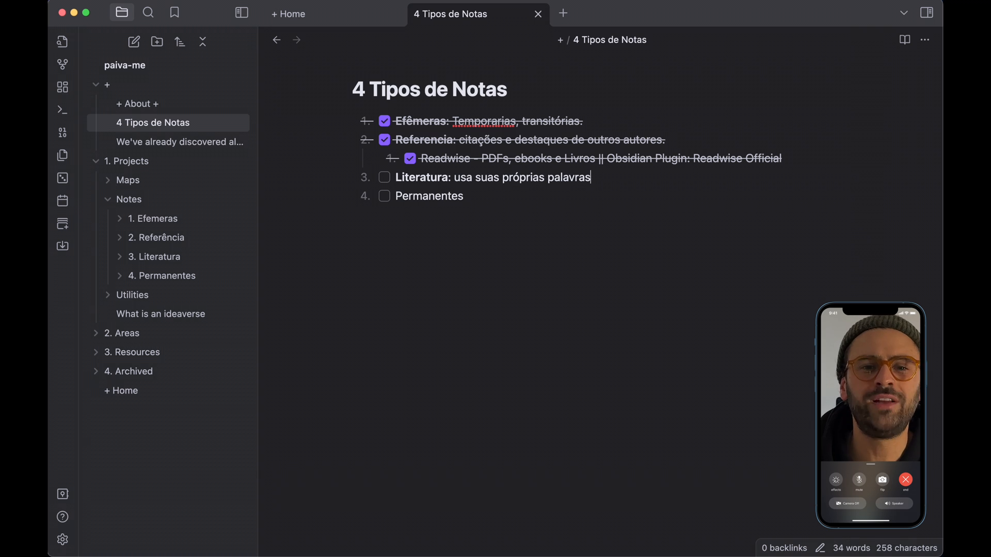
# Extend the Literatura item's description with ". Interpretação das citações das notas de referência"
pyautogui.write('. Interpretra')
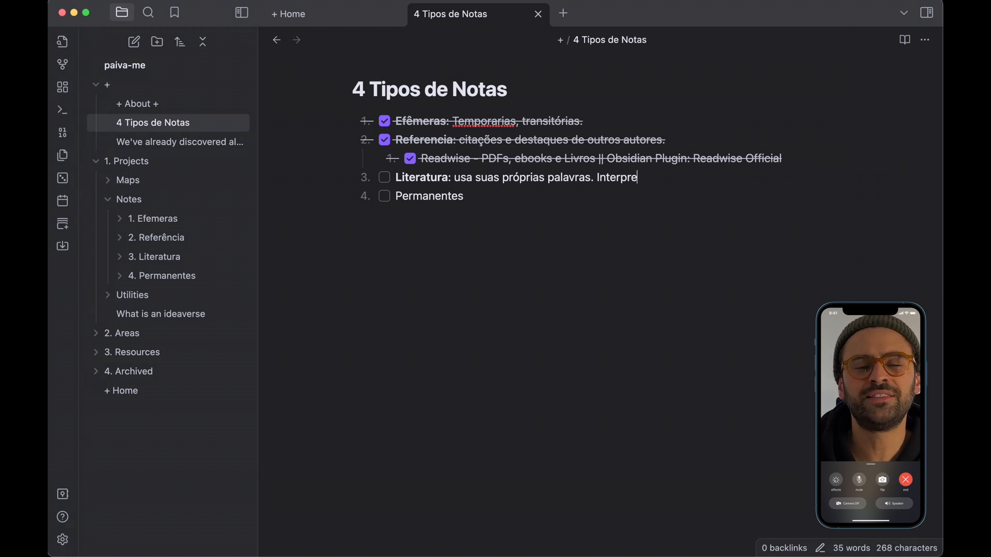
pyautogui.press('BackSpace')
pyautogui.press('BackSpace')
pyautogui.write('açã')
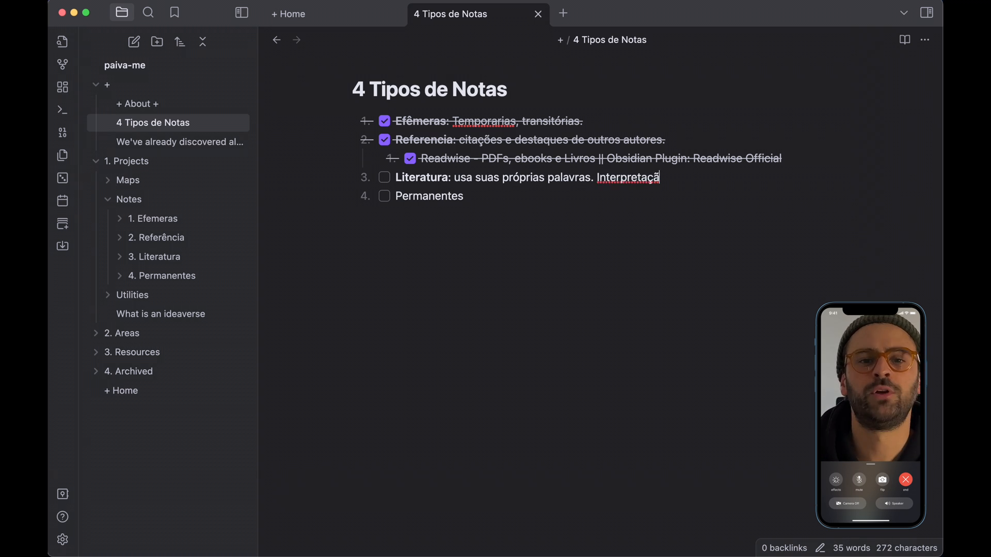
pyautogui.write('o das ')
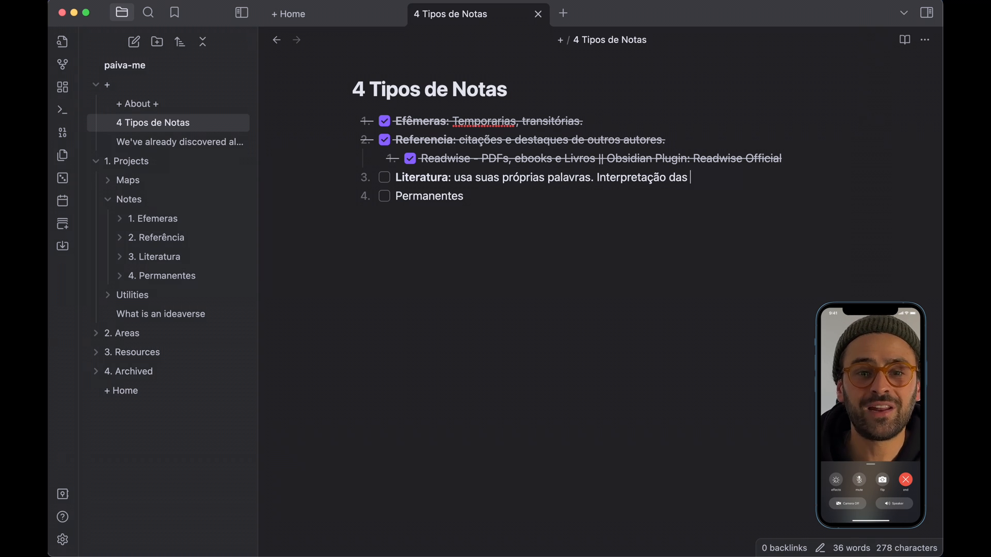
pyautogui.write('citações')
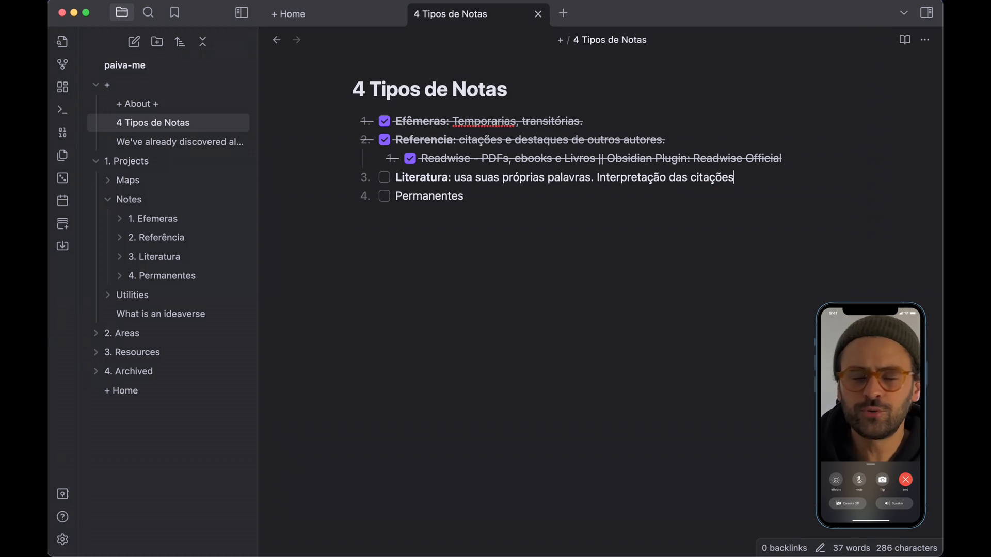
pyautogui.write(' das notas de ')
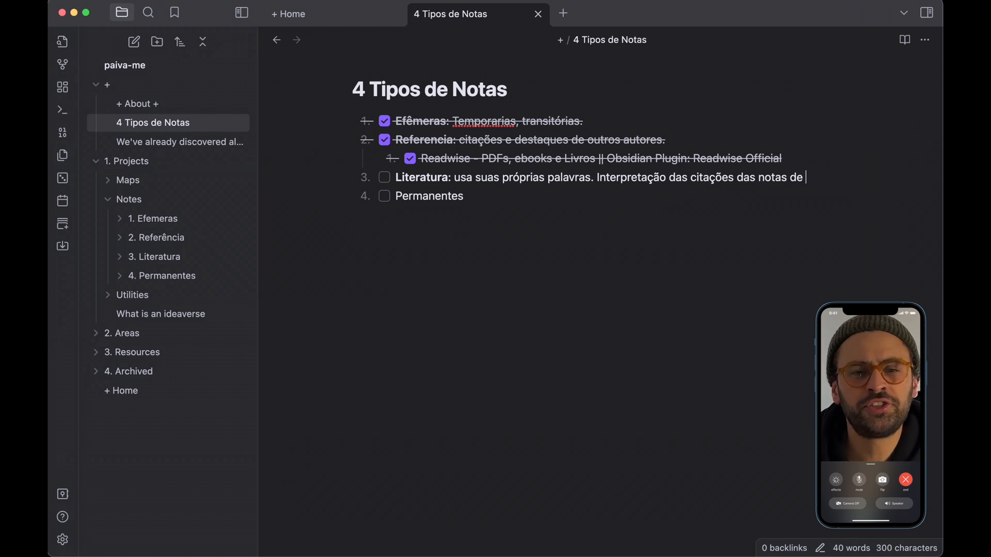
pyautogui.write('referência')
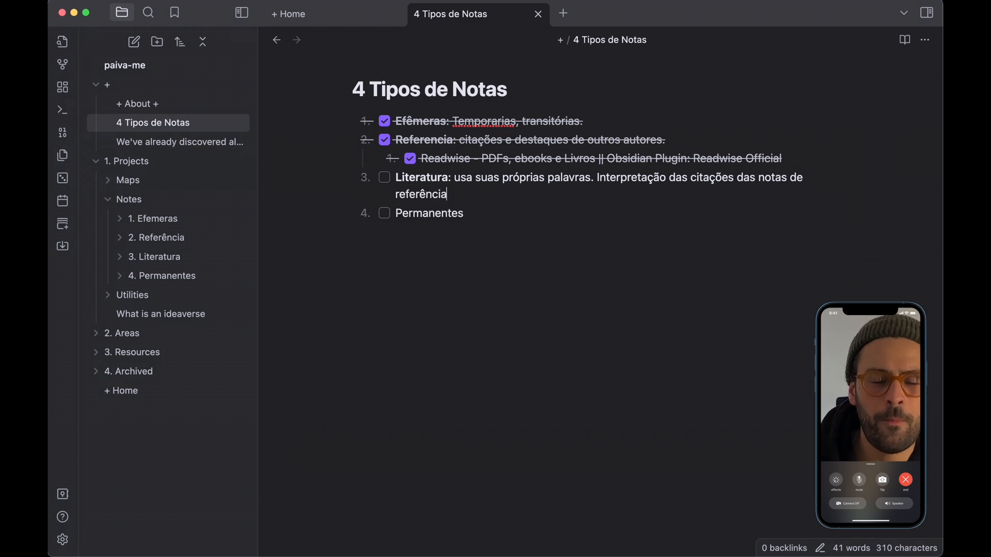
# Append the sentence ". O que você tirou desses destaques" to the end of the Literatura item
pyautogui.write('. O que')
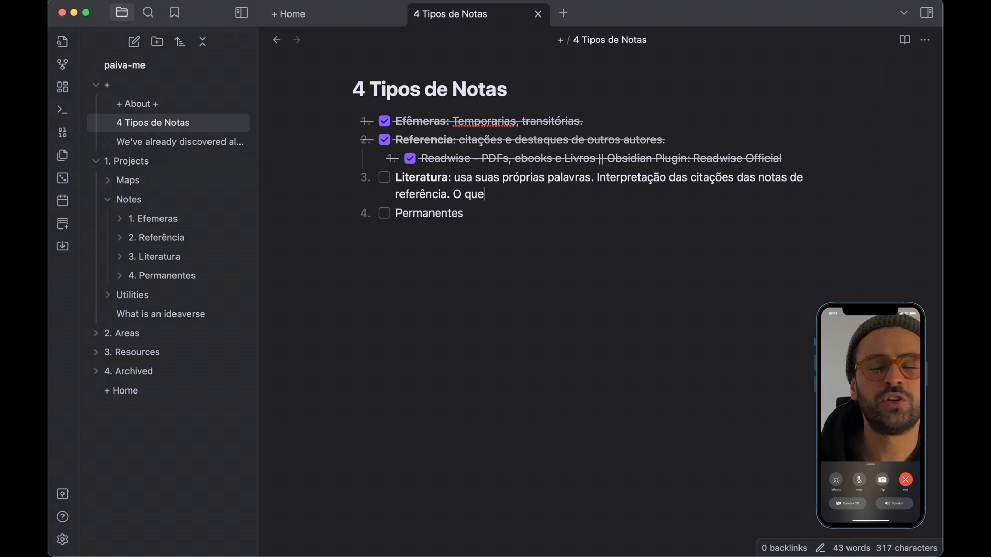
pyautogui.write(' você tirou desses destauqes')
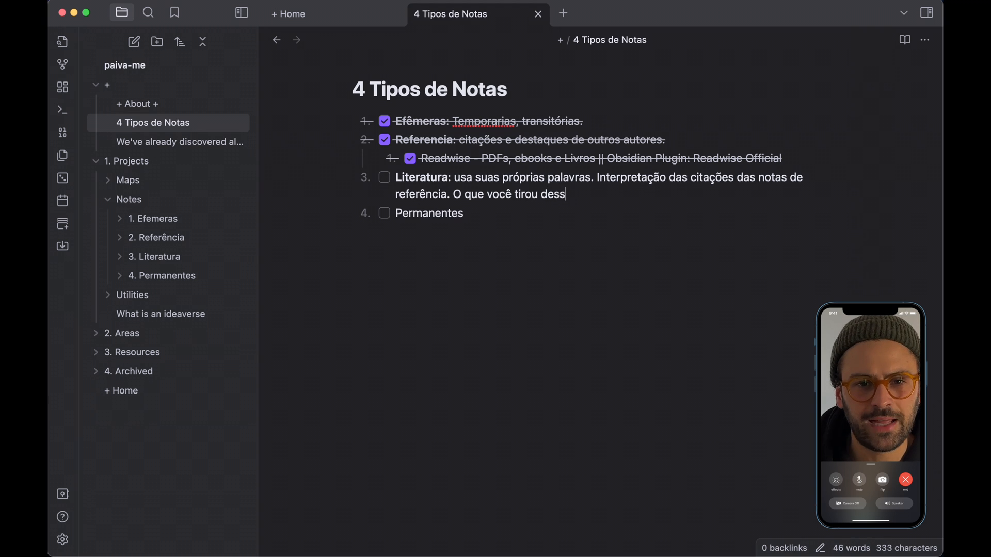
pyautogui.press('BackSpace')
pyautogui.press('BackSpace')
pyautogui.press('BackSpace')
pyautogui.press('BackSpace')
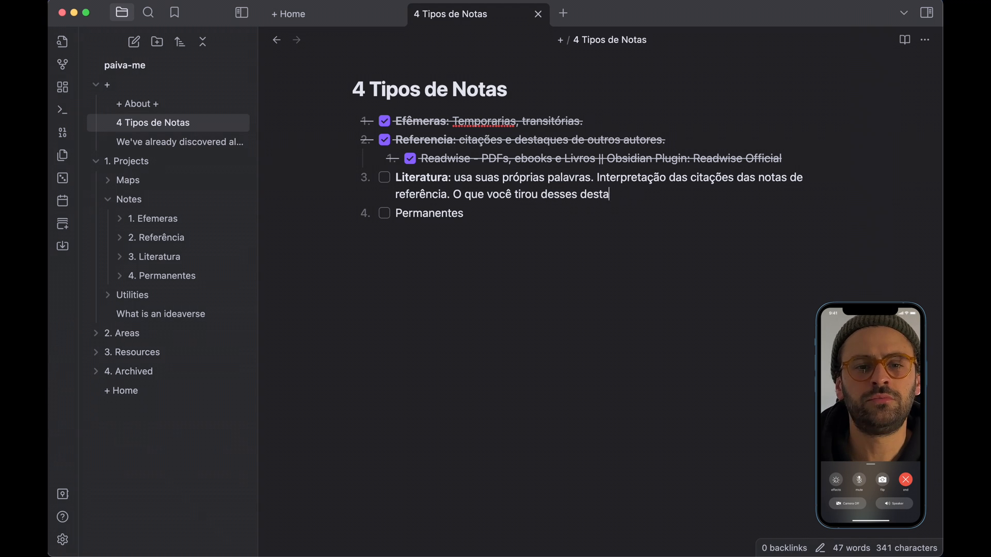
pyautogui.write('ques')
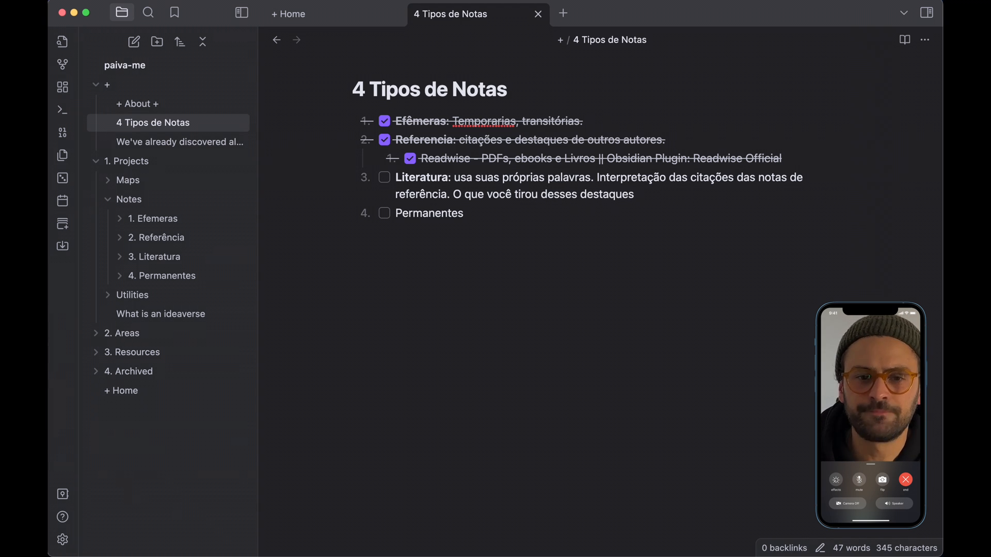
# Add four nested checklist items under Literatura: Topico, Propriedade, Referencia and Interpretação
pyautogui.press('Return')
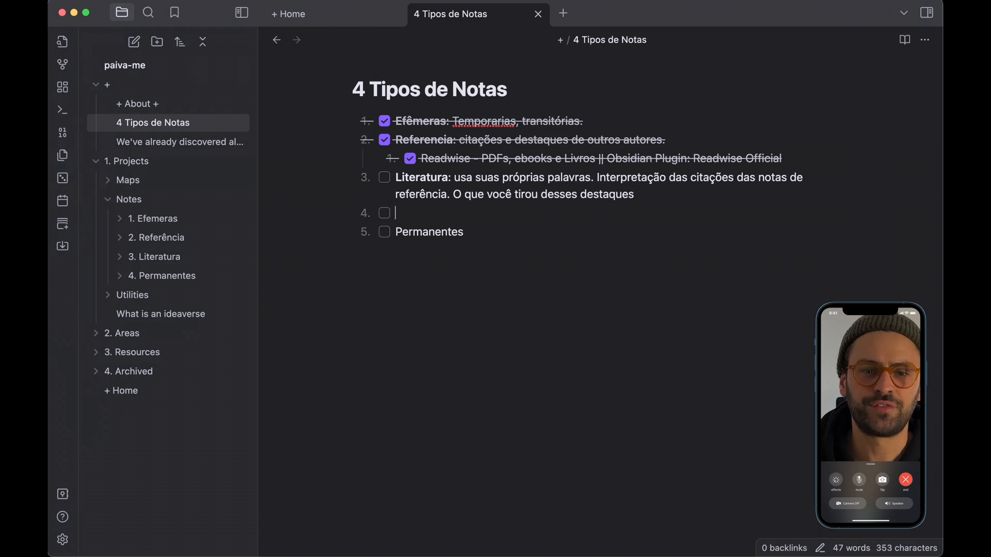
pyautogui.press('Tab')
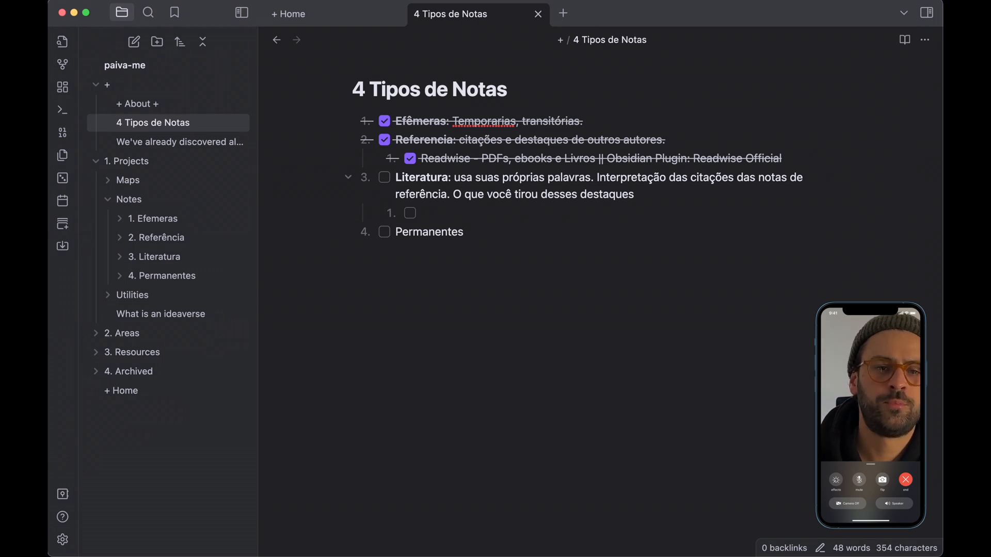
pyautogui.write('Topico')
pyautogui.press('Return')
pyautogui.write('Propriedade')
pyautogui.press('Return')
pyautogui.write('Referencia')
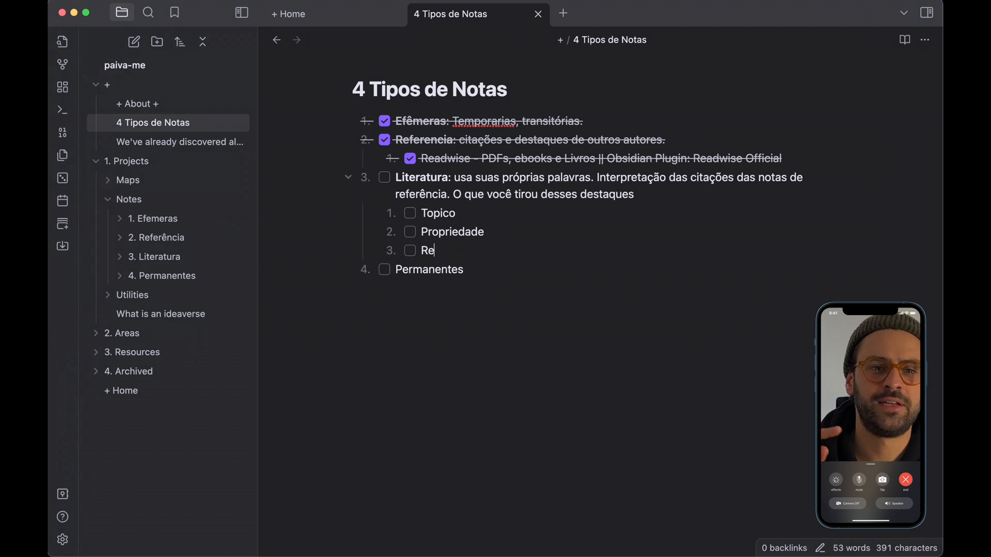
pyautogui.press('Return')
pyautogui.write('Interpretação')
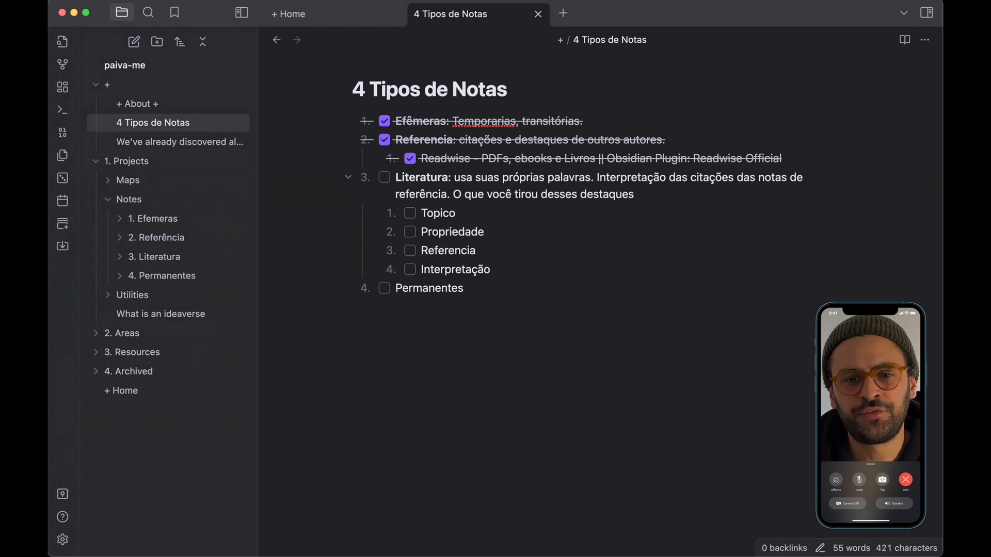
pyautogui.click(465, 212)
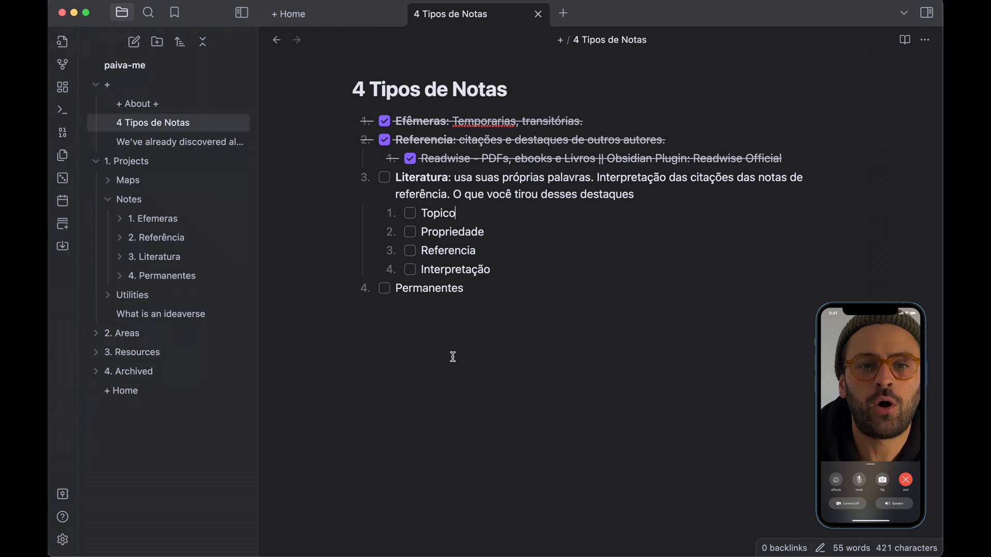
# Create a new note titled "Causas da Revolução Francesa"
pyautogui.press('super+n')
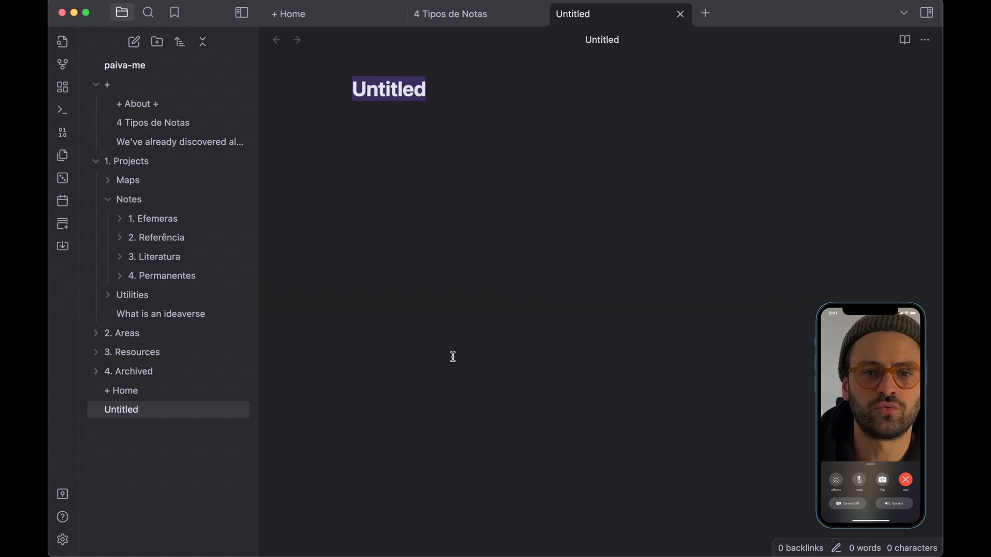
pyautogui.write('Casu')
pyautogui.press('BackSpace')
pyautogui.press('BackSpace')
pyautogui.write('usas')
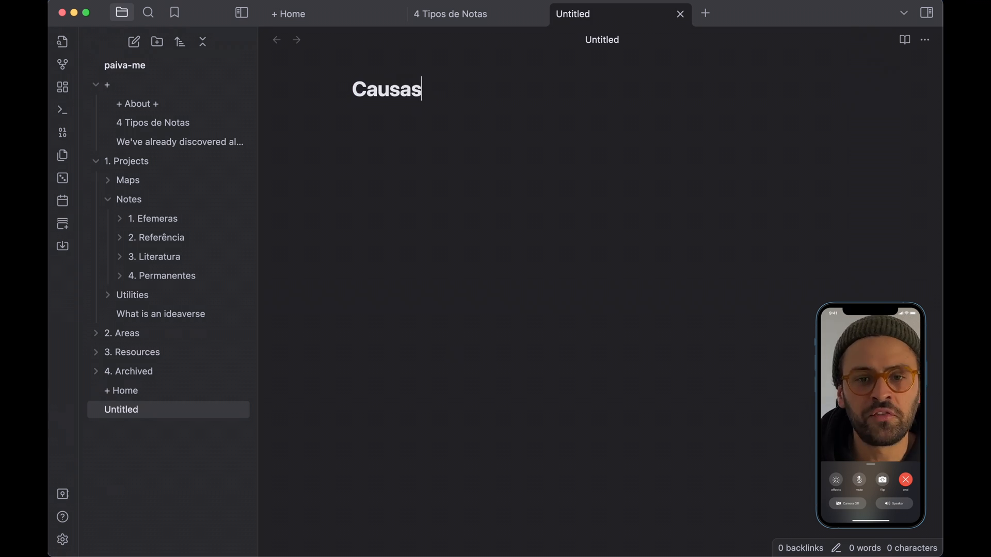
pyautogui.write(' da REvol')
pyautogui.press('BackSpace')
pyautogui.press('BackSpace')
pyautogui.press('BackSpace')
pyautogui.press('BackSpace')
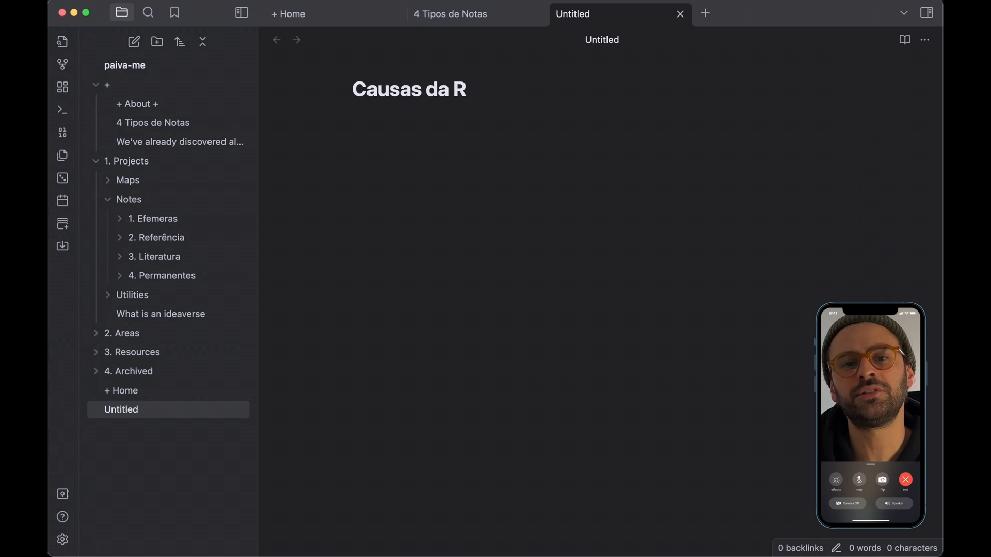
pyautogui.write('evolução France')
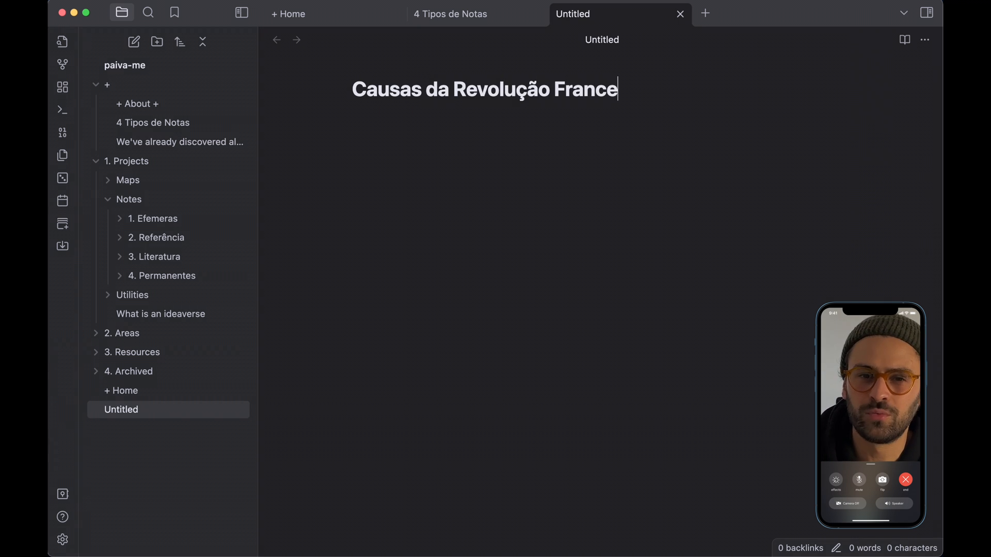
pyautogui.write('sa')
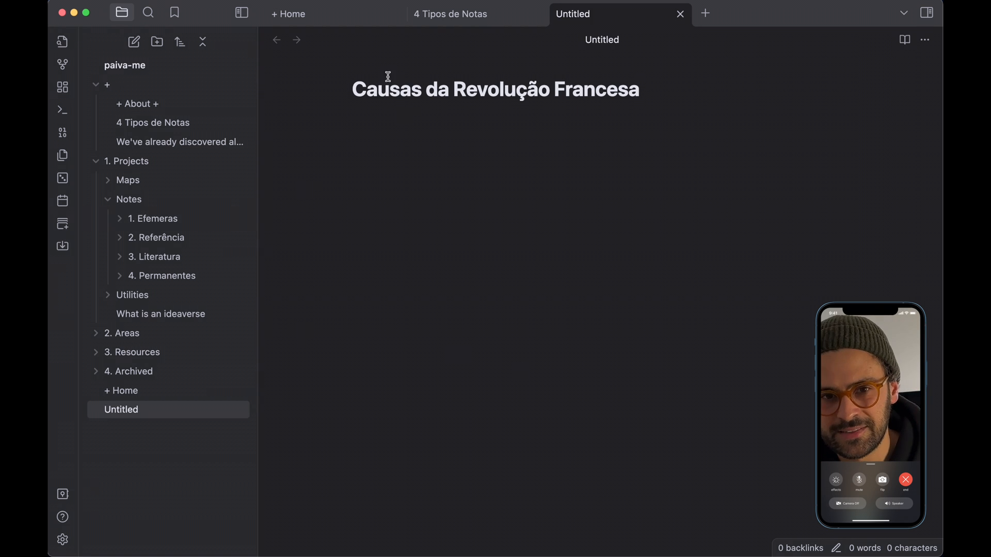
pyautogui.doubleClick(390, 91)
pyautogui.click(657, 86)
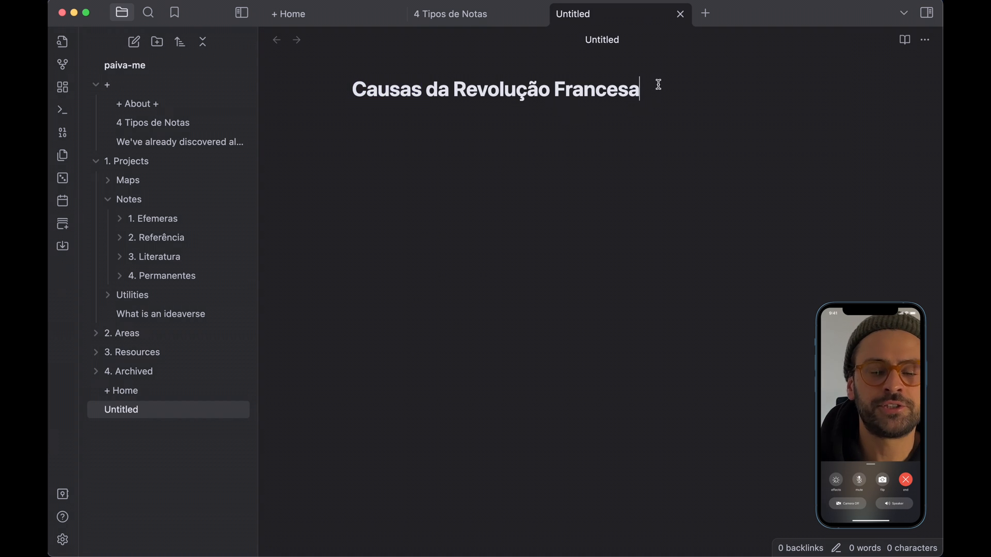
# Add three empty properties to the French Revolution note: PEriodo, Pais and Campo
pyautogui.press('super+;')
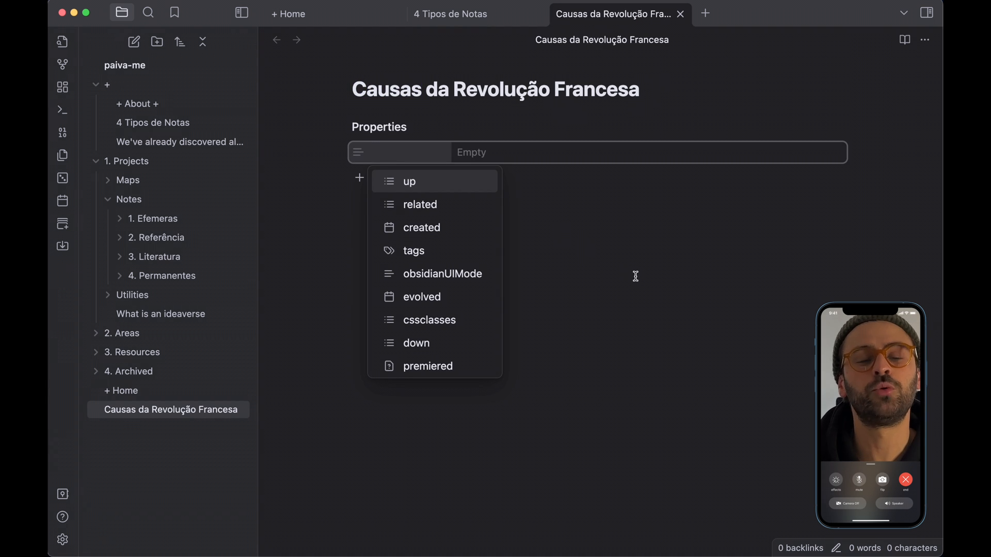
pyautogui.click(613, 308)
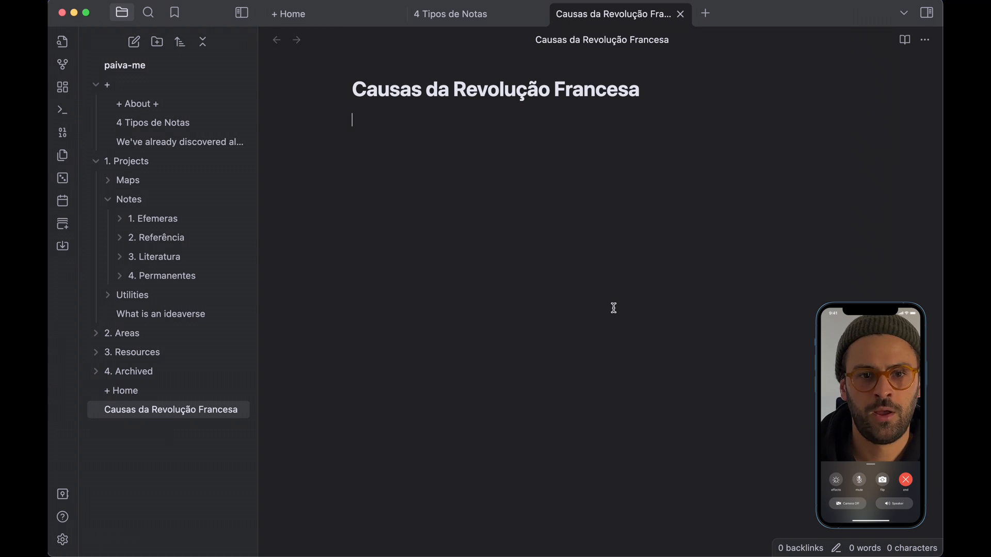
pyautogui.press('super+semicolon')
pyautogui.write('PEriodo')
pyautogui.press('Return')
pyautogui.press('super+semicolon')
pyautogui.write('Pais')
pyautogui.press('Return')
pyautogui.press('super+semicolon')
pyautogui.write('CAmpo')
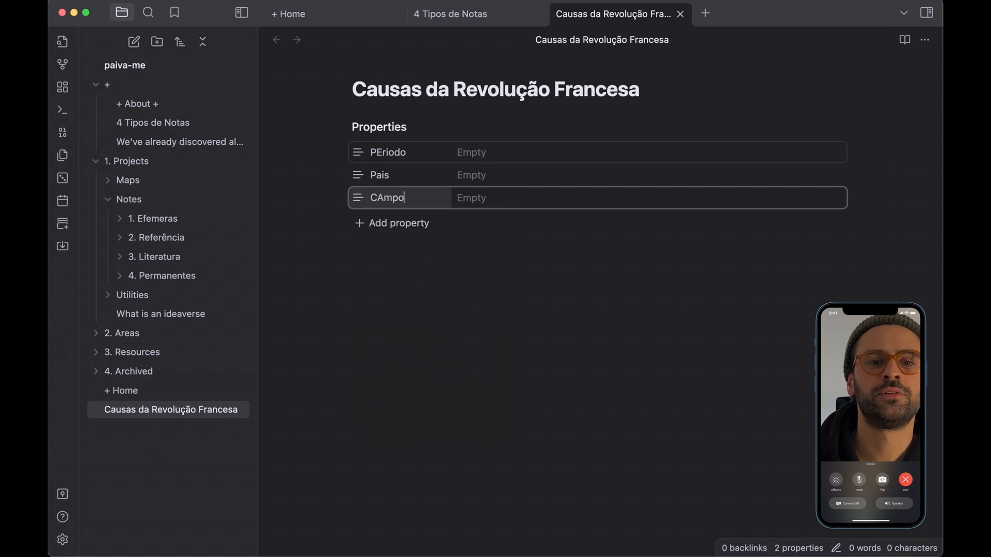
pyautogui.press('BackSpace')
pyautogui.press('BackSpace')
pyautogui.press('BackSpace')
pyautogui.press('BackSpace')
pyautogui.write('ampo')
# Add two more empty properties, Relacao and Criacao, below Campo
pyautogui.press('super+semicolon')
pyautogui.write('Relacao')
pyautogui.press('Return')
pyautogui.press('super+semicolon')
pyautogui.write('Criacao')
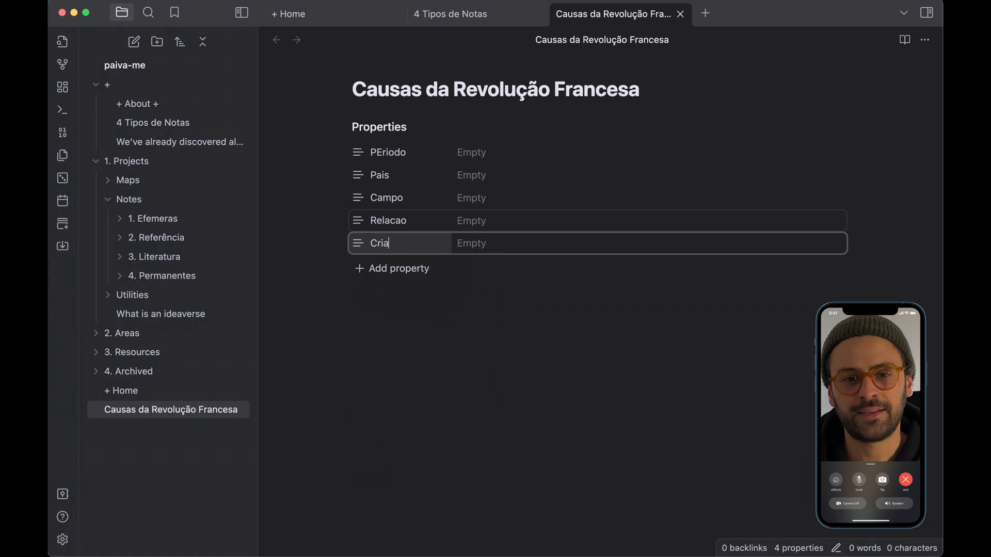
pyautogui.press('Return')
# Correct the name PEriodo to Periodo and set the property types: Periodo as Number, Campo as List and Criacao as Date
pyautogui.click(358, 153)
pyautogui.click(461, 210)
pyautogui.click(359, 151)
pyautogui.click(471, 187)
pyautogui.click(359, 220)
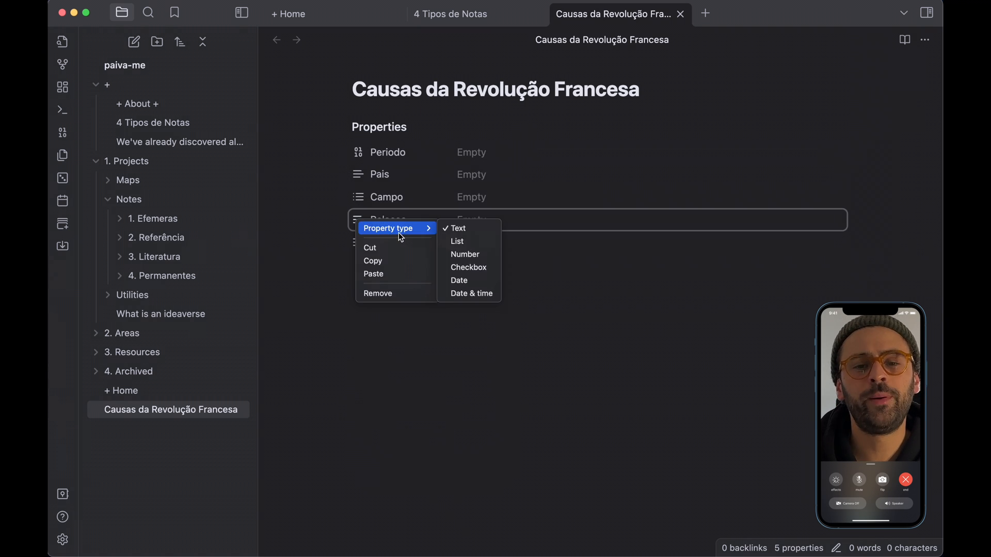
pyautogui.click(358, 242)
pyautogui.click(459, 301)
# Fill in the property values: Periodo 1789-1799, Pais Franca and Campo Historia
pyautogui.write('1789')
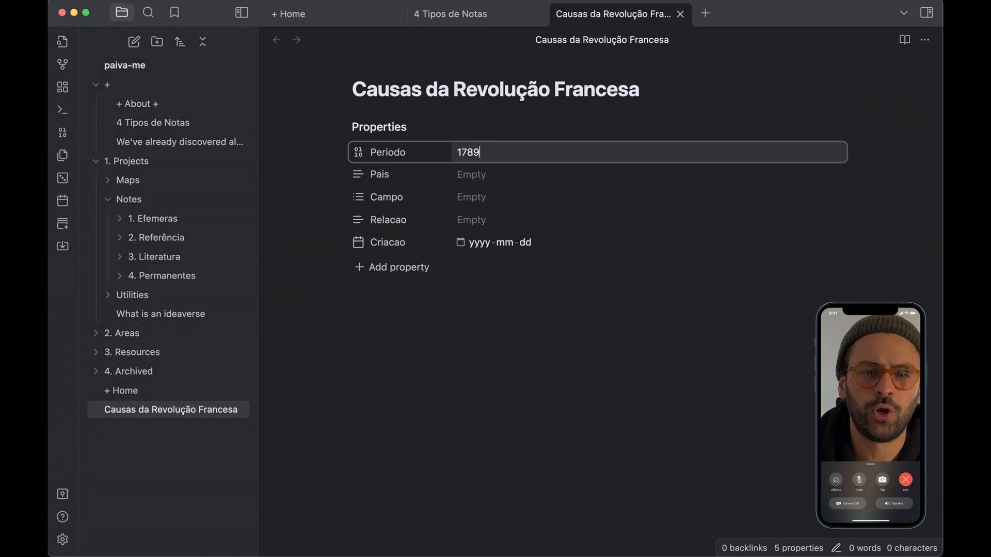
pyautogui.write('-1')
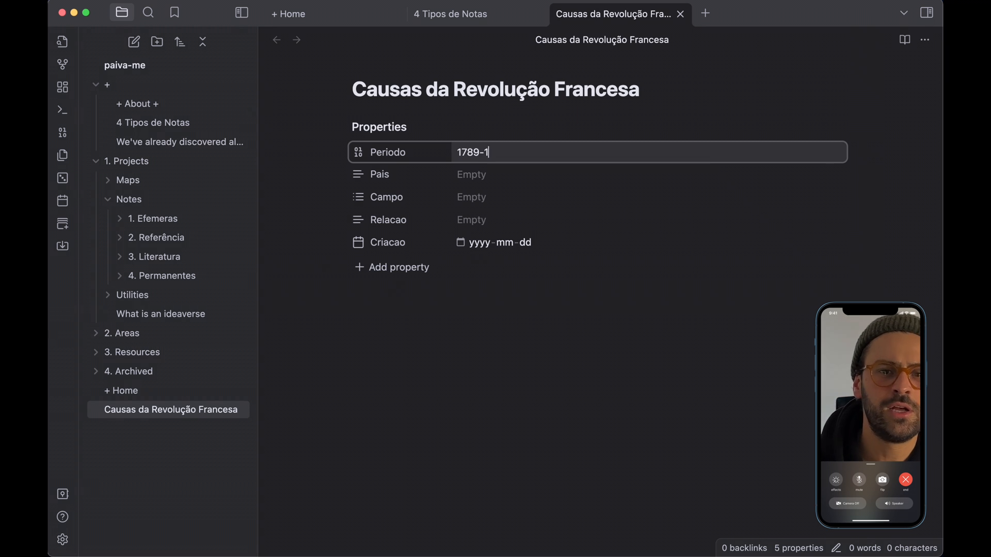
pyautogui.write('799')
pyautogui.click(494, 175)
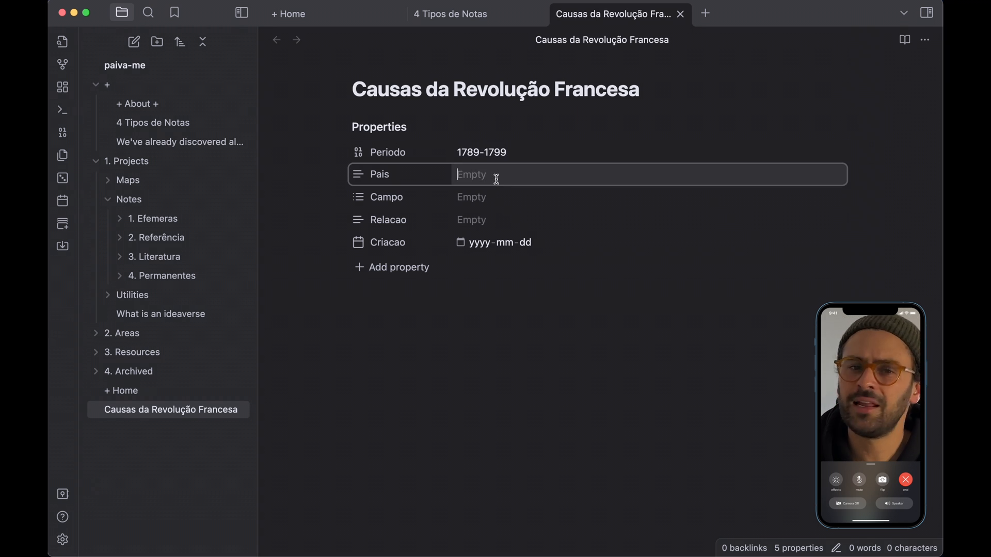
pyautogui.write('Franca')
pyautogui.click(495, 198)
pyautogui.write('Historia')
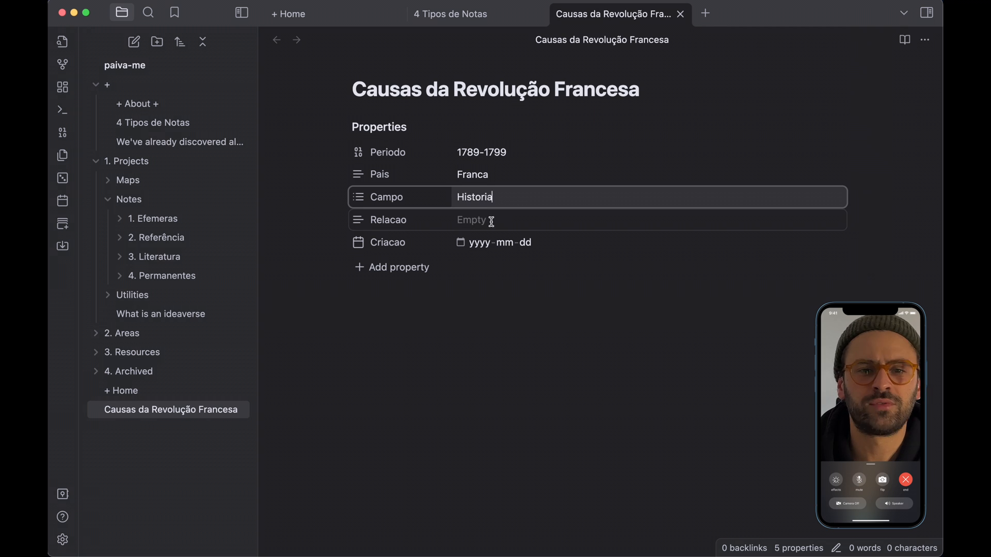
# Set the Relacao property to "-" and the Criacao date to 2024-03-19
pyautogui.click(491, 221)
pyautogui.click(483, 245)
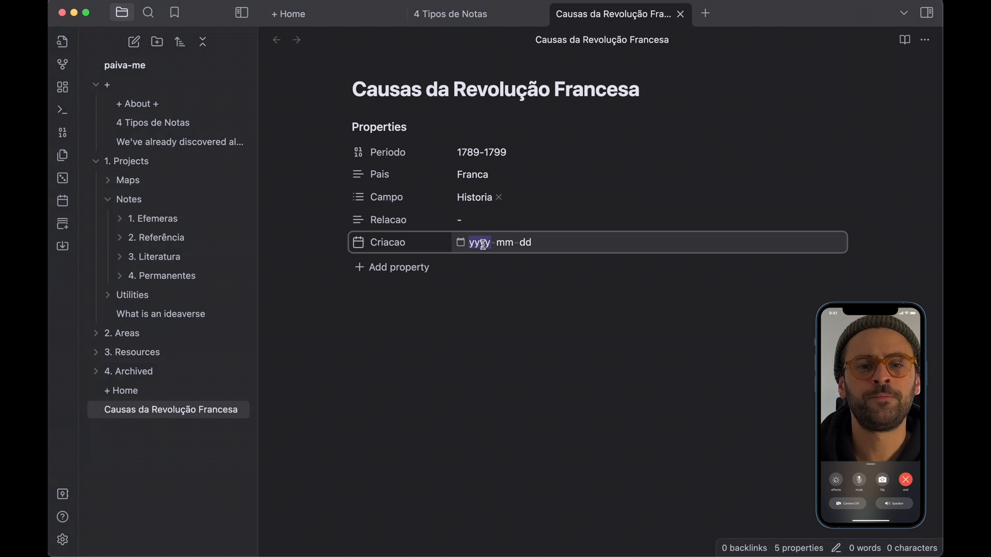
pyautogui.write('2024-03-19')
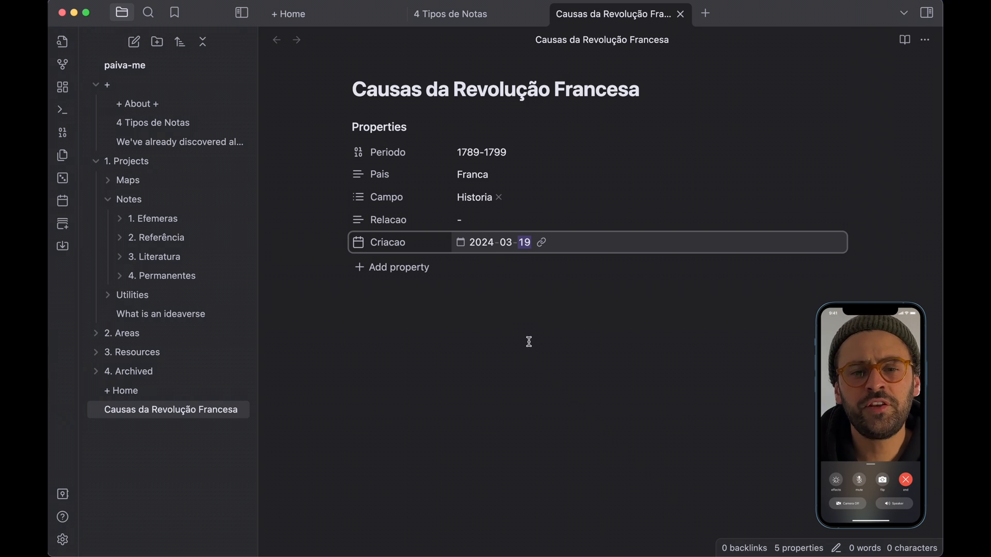
# Write "Facilite a busca depois com o uso das propriedades.!" in the note body below the properties
pyautogui.click(529, 342)
pyautogui.write('Facil')
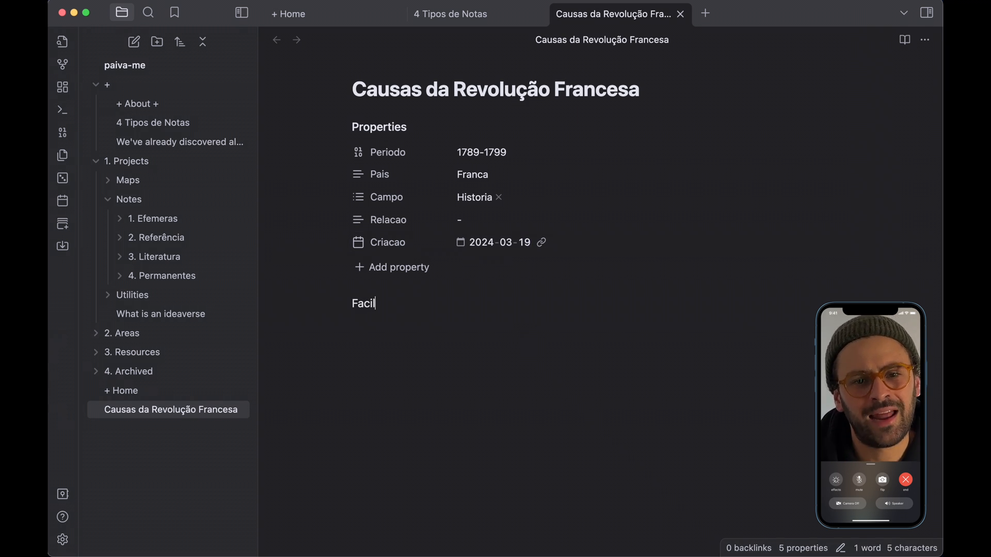
pyautogui.write('ite a busca depois c')
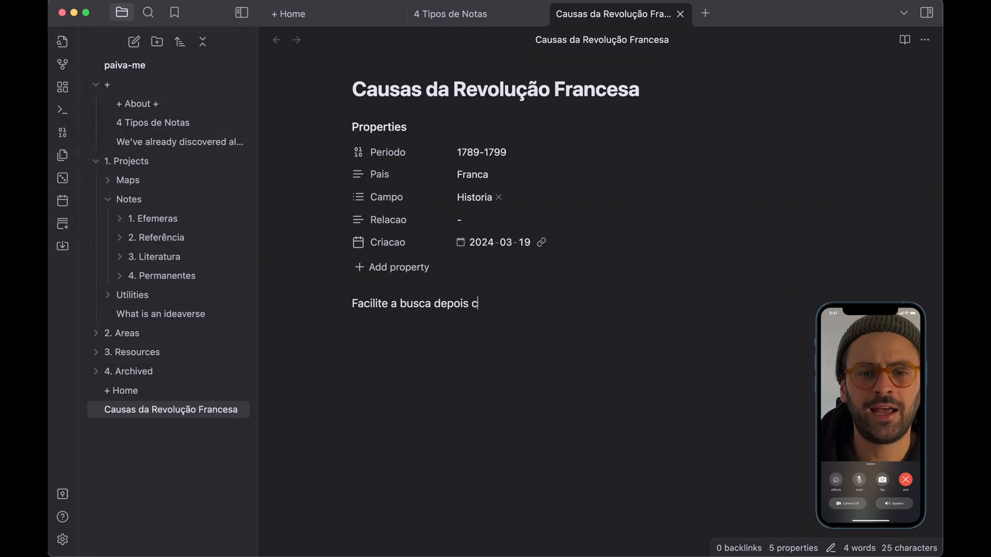
pyautogui.write('om o uso das propriedades.!')
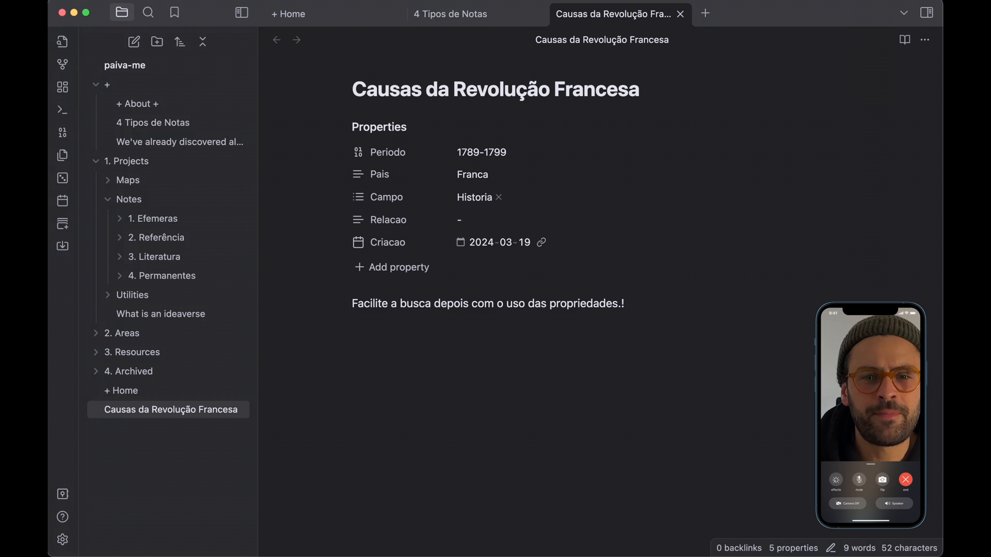
# Delete the sentence "Facilite a busca depois com o uso das propriedades.!" from the note body
pyautogui.press('super+shift+slash')
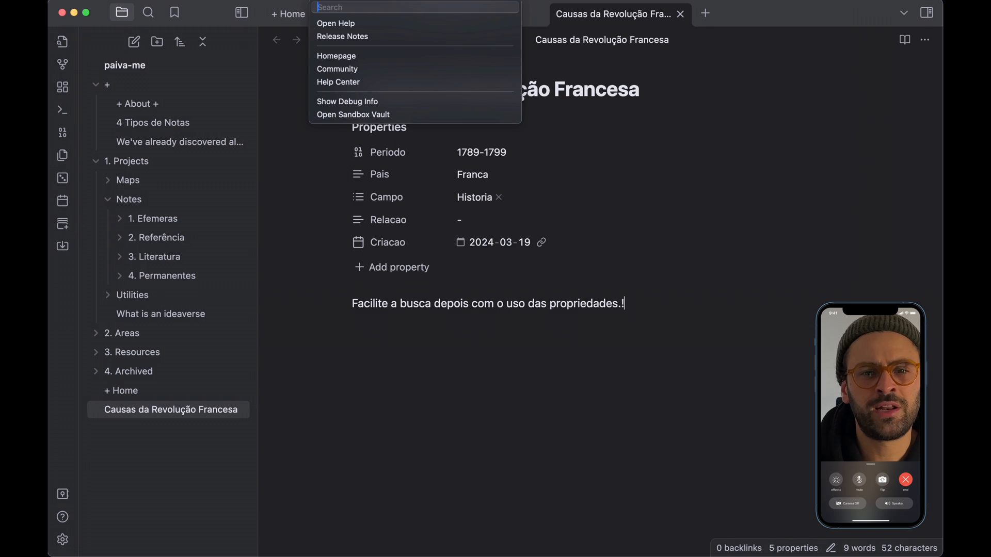
pyautogui.press('Escape')
pyautogui.doubleClick(606, 305)
pyautogui.click(606, 305)
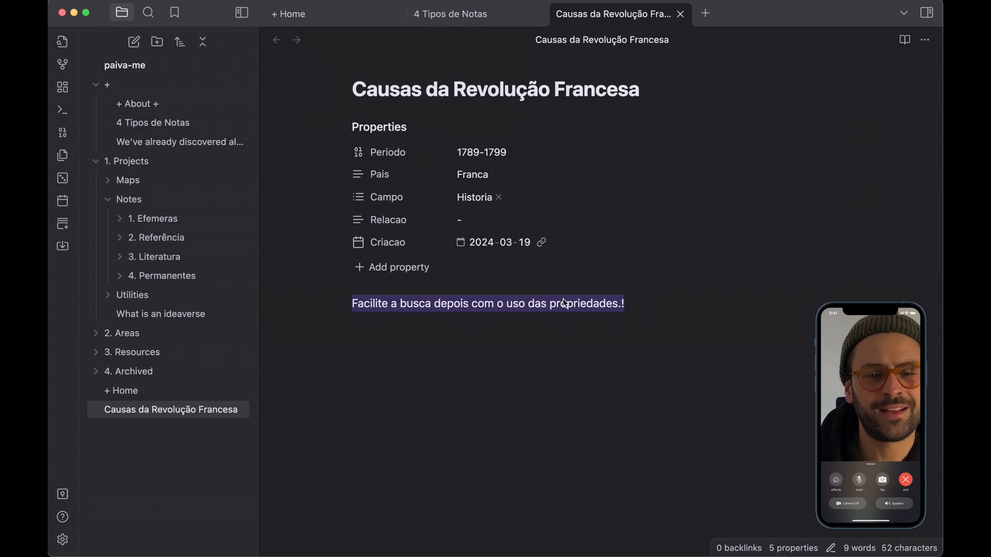
pyautogui.press('BackSpace')
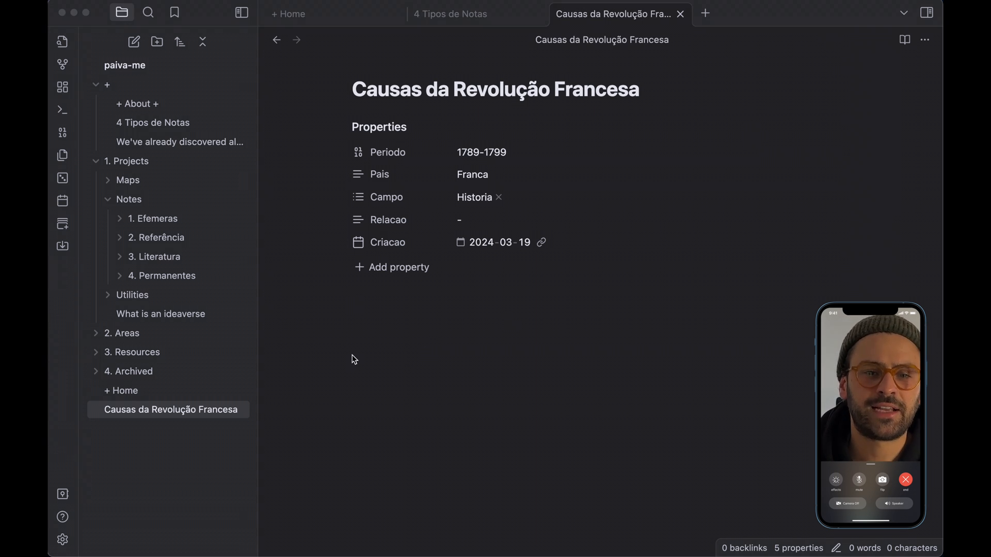
# Insert the quotation labelled in bold "Citação Relevante:", about the combined factors behind the Revolução Francesa (p. 53), in the empty note body
pyautogui.click(145, 413)
pyautogui.click(462, 362)
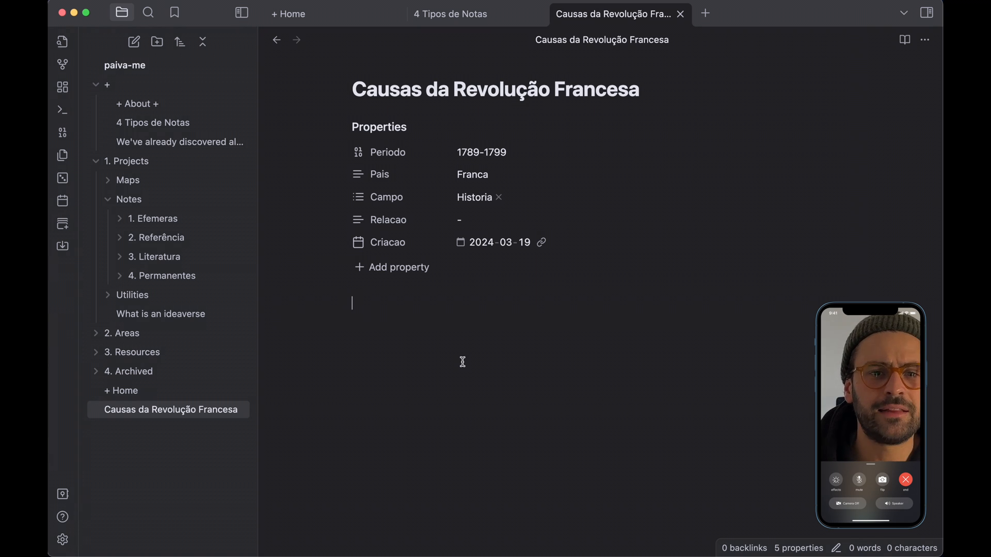
pyautogui.write('Citação Relevante: "Soboul argumenta que a Revolução Francesa foi o resultado de uma combinação de fatores econômicos, sociais e intelectuais, que culminaram em uma transformação radical da estrutura política e social da França." (p. 53)')
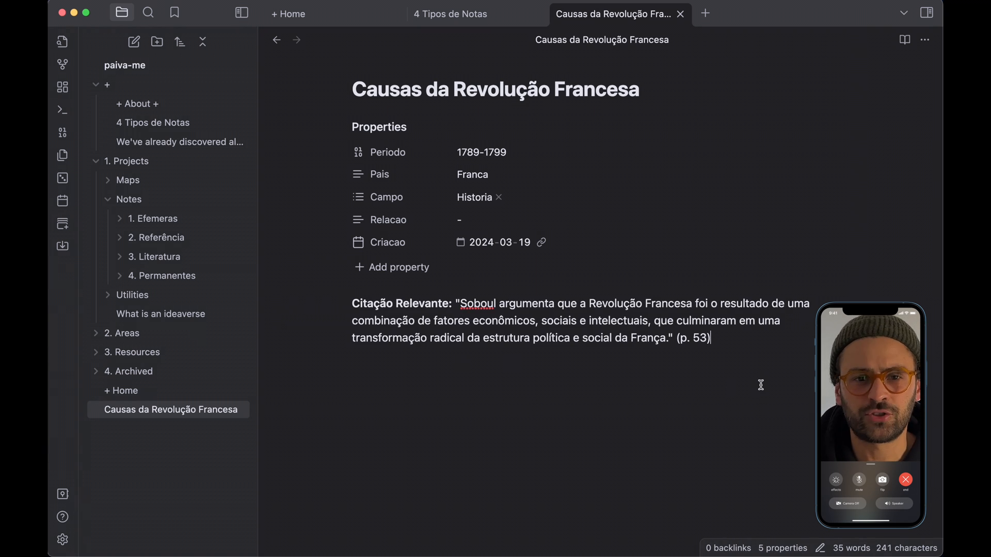
# Add an internal link to the reference note "Revolução Francesa" on its own line below the quotation
pyautogui.press('Return')
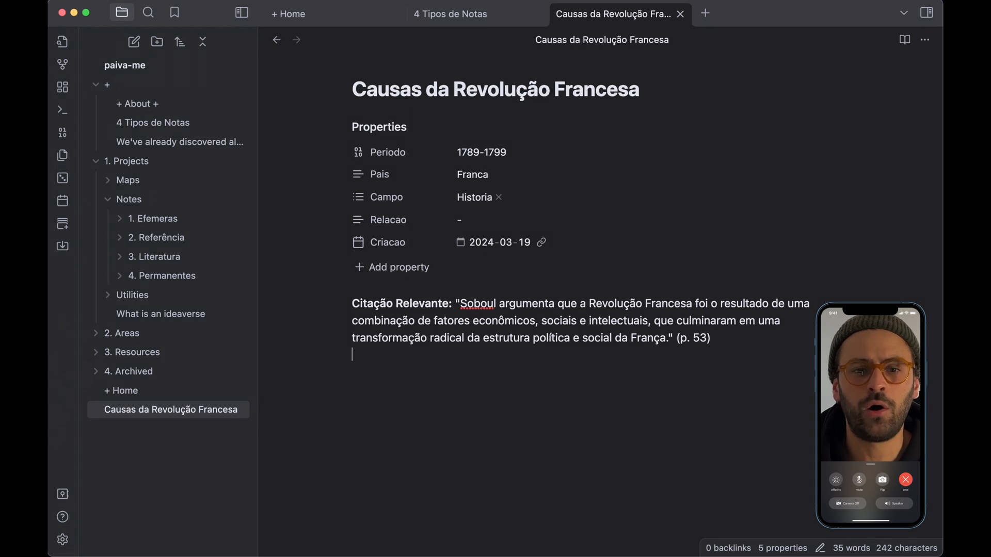
pyautogui.write('[[Revolucao')
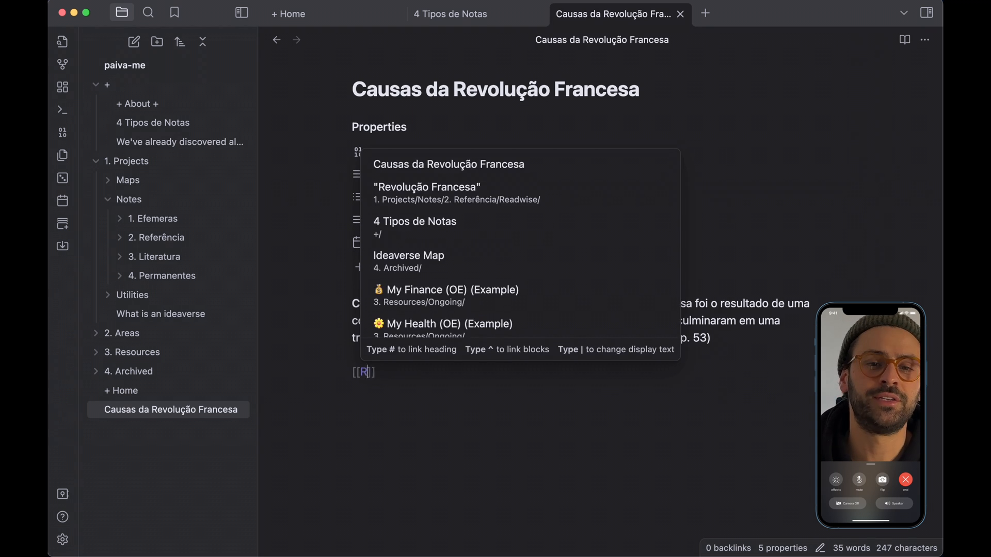
pyautogui.press('BackSpace')
pyautogui.press('BackSpace')
pyautogui.press('BackSpace')
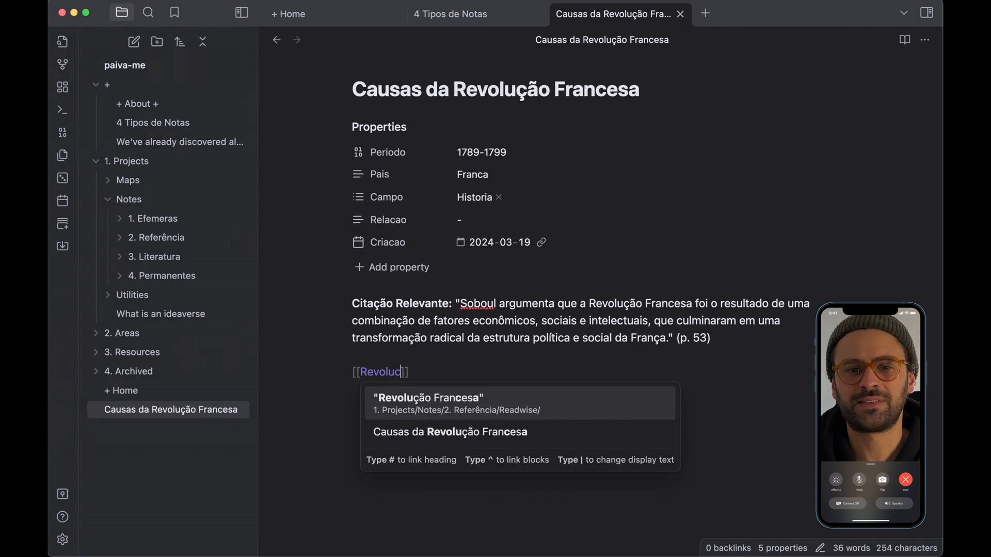
pyautogui.click(481, 173)
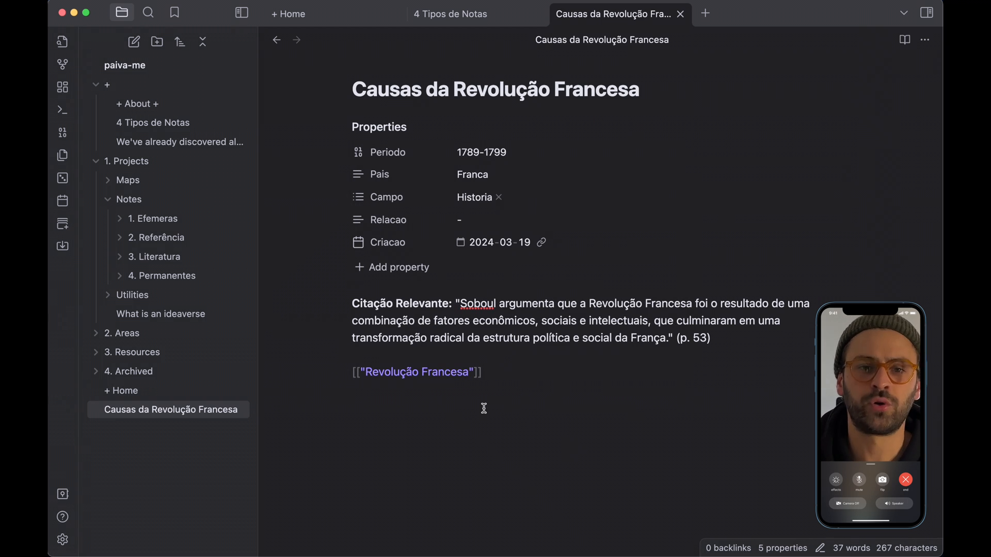
pyautogui.press('Return')
# Follow the link to view the reference note's quotation and its location in the Readwise folder under 2. Referência
pyautogui.click(420, 379)
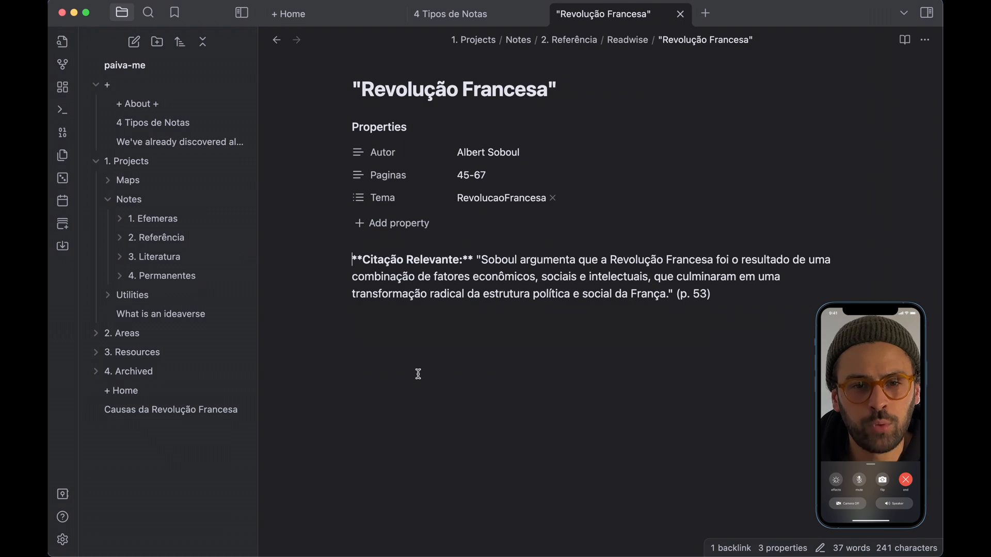
pyautogui.moveTo(712, 294); pyautogui.dragTo(350, 261)
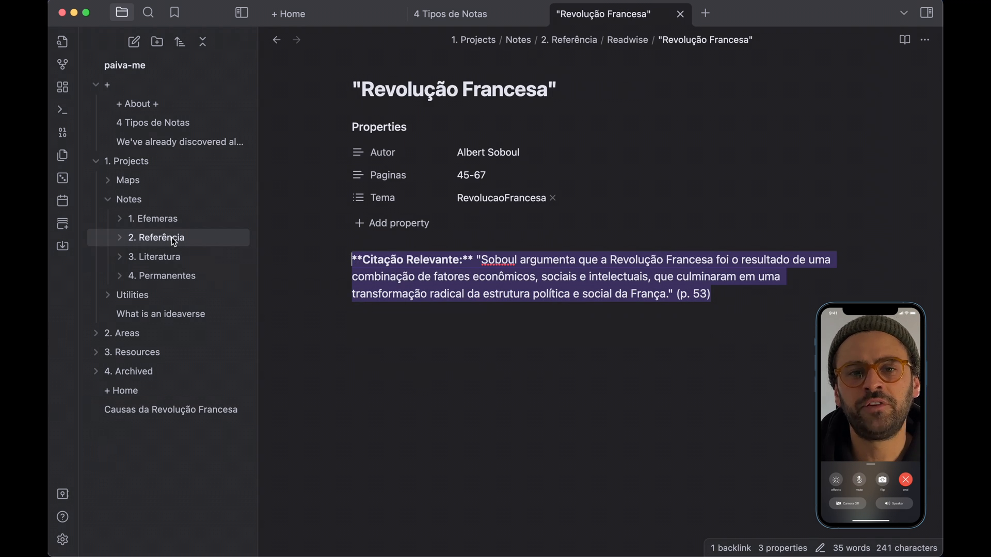
pyautogui.click(156, 237)
pyautogui.click(160, 256)
pyautogui.click(187, 276)
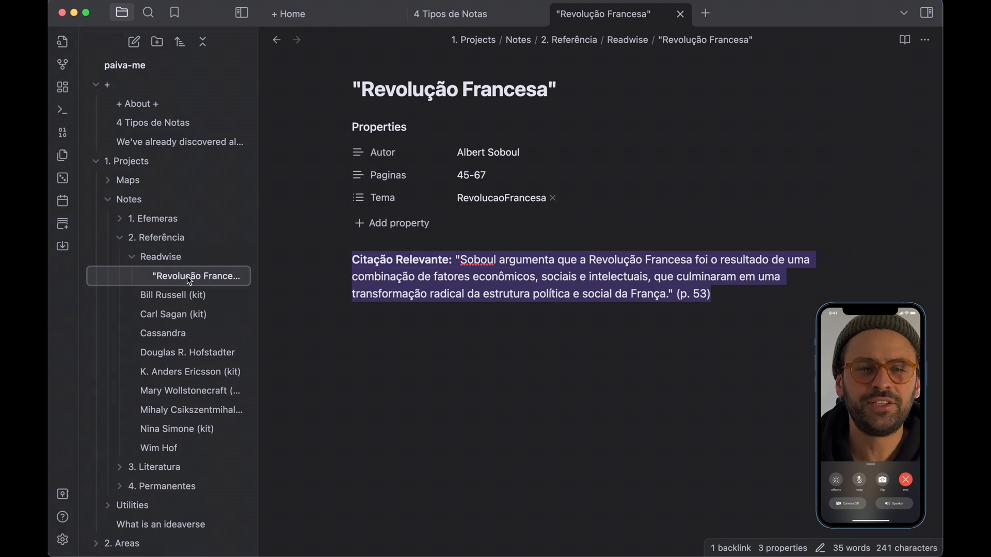
pyautogui.click(166, 256)
pyautogui.click(166, 237)
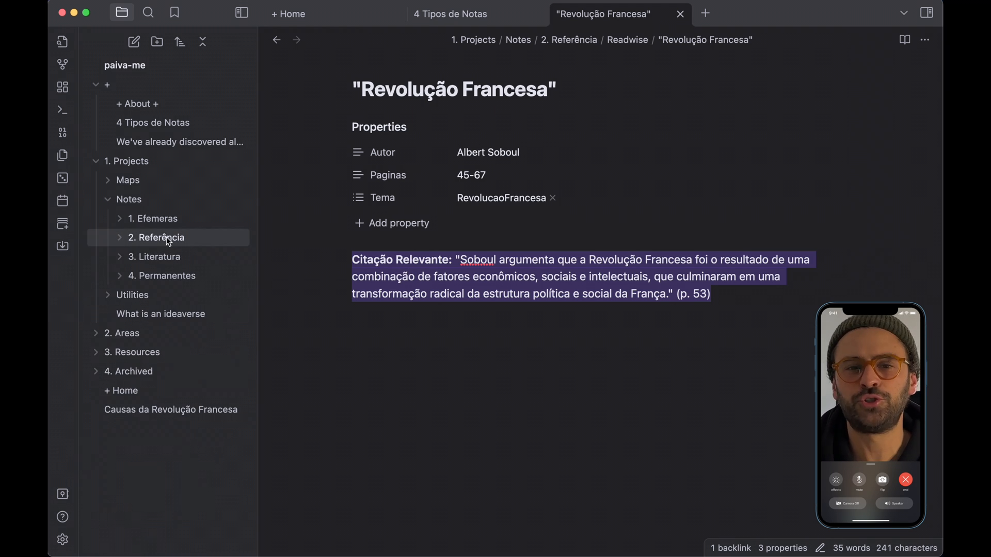
# Return to Causas da Revolução Francesa and add below the link a paragraph summarising the book author's account of the Revolution's causes
pyautogui.click(166, 409)
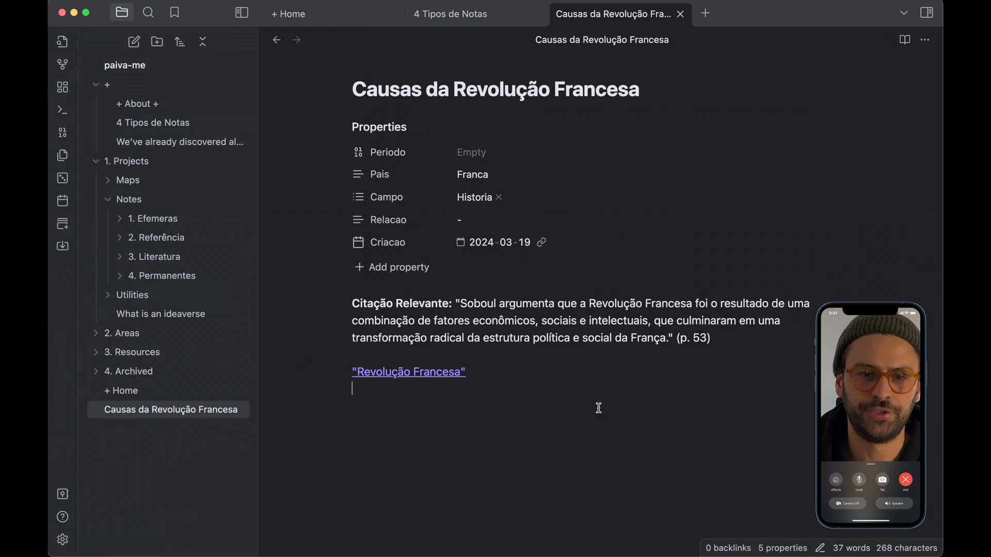
pyautogui.click(505, 360)
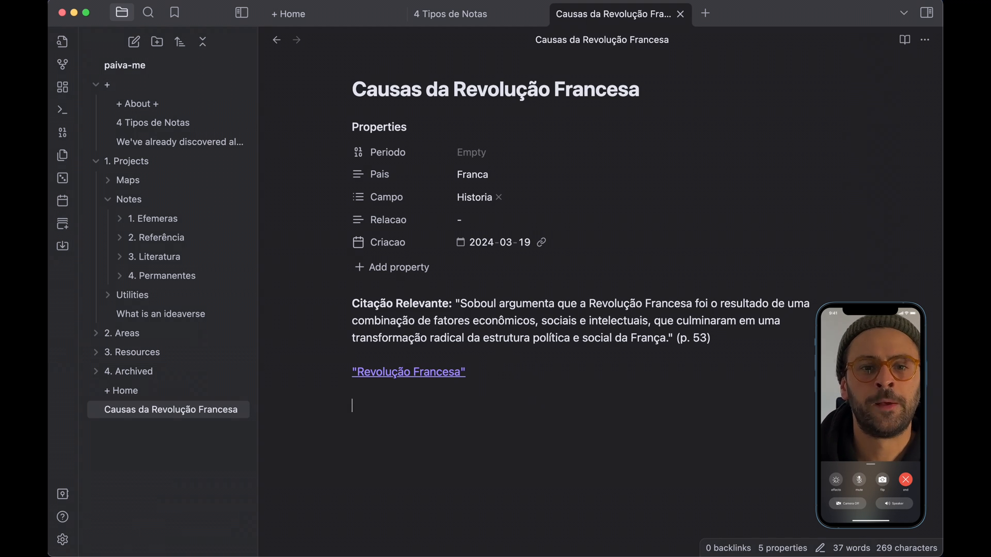
pyautogui.click(352, 405)
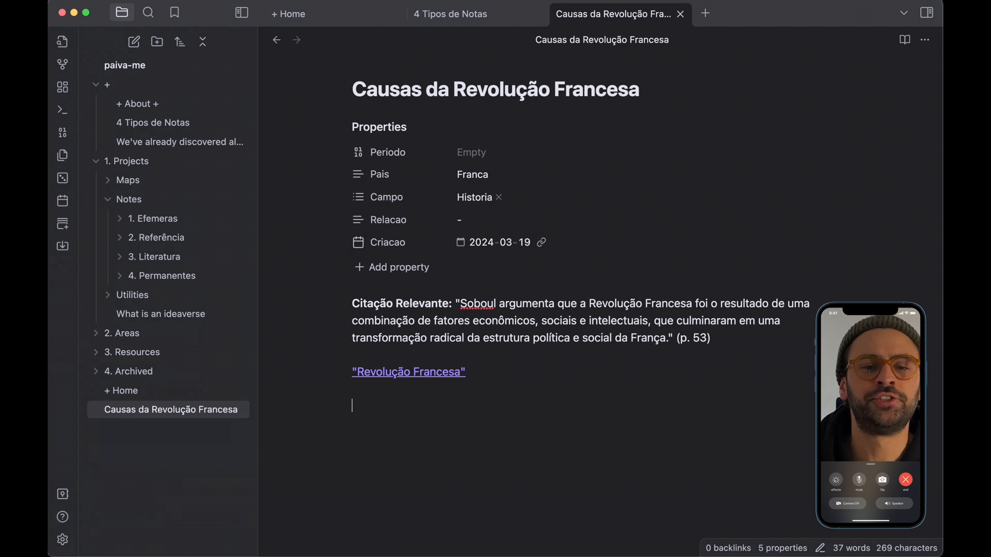
pyautogui.scroll(-3, 586, 427)
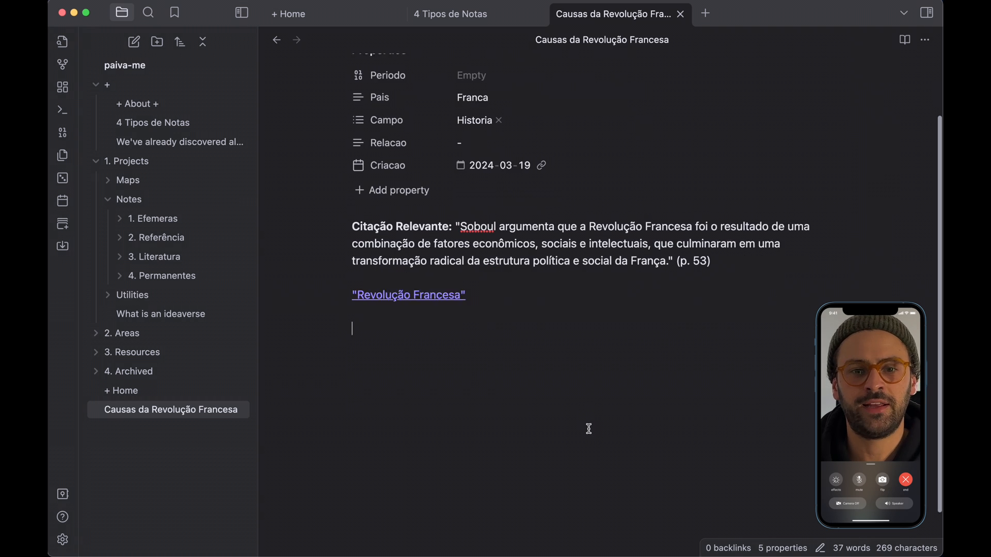
pyautogui.scroll(3, 588, 429)
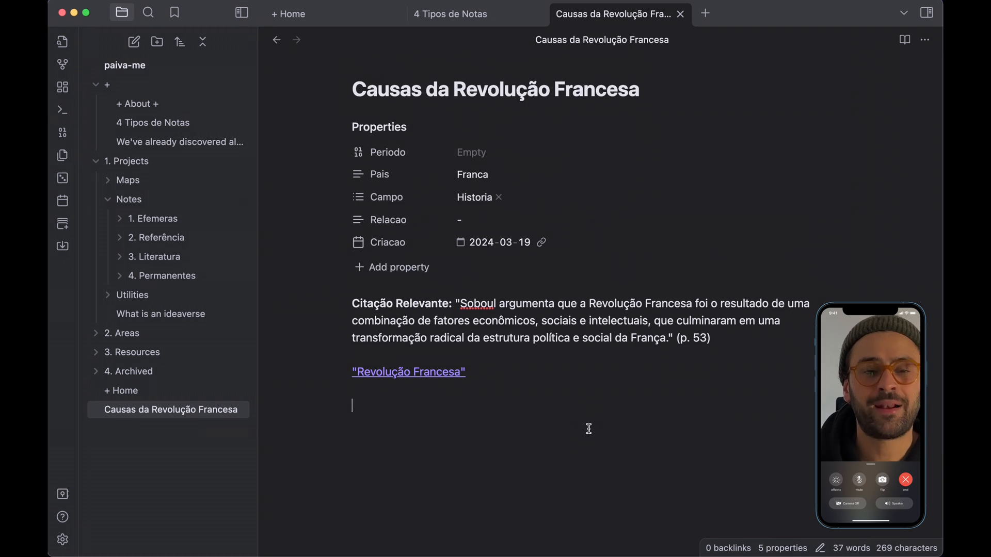
pyautogui.scroll(-2, 589, 429)
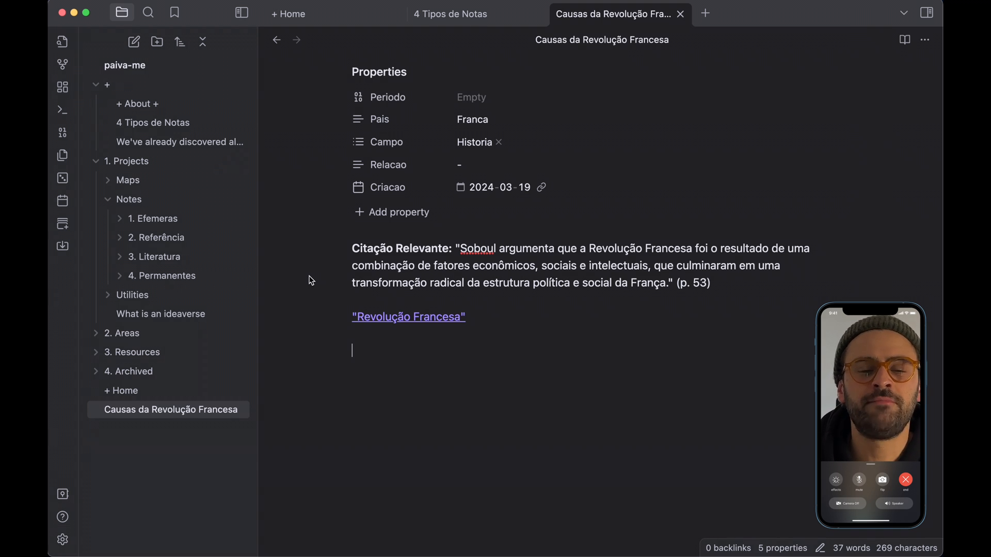
pyautogui.write('Albert Soboul discute as causas da Revolução Francesa em seu livro, destacando a crise econômica, o descontentamento social e a influência das ideias iluministas. Ele enfatiza a importância da conjuntura econômica, com a crise do Antigo Regime, e o papel dos diferentes grupos sociais na mobilização revolucionária.')
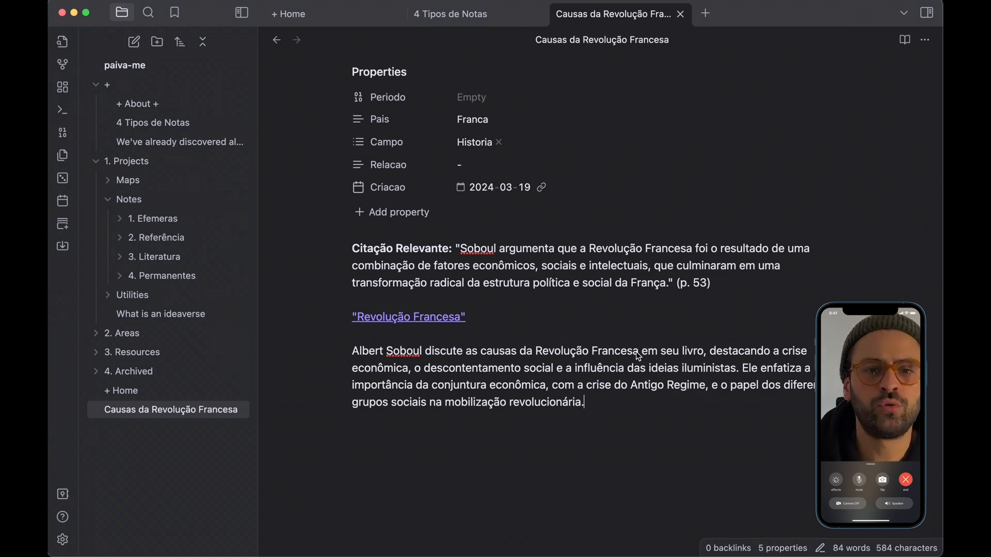
# Add the bold heading INTERPRETAÇÃO on its own line directly above the summary paragraph
pyautogui.press('Up')
pyautogui.press('Up')
pyautogui.press('Up')
pyautogui.press('Up')
pyautogui.press('Return')
pyautogui.write('INTERPRETAç')
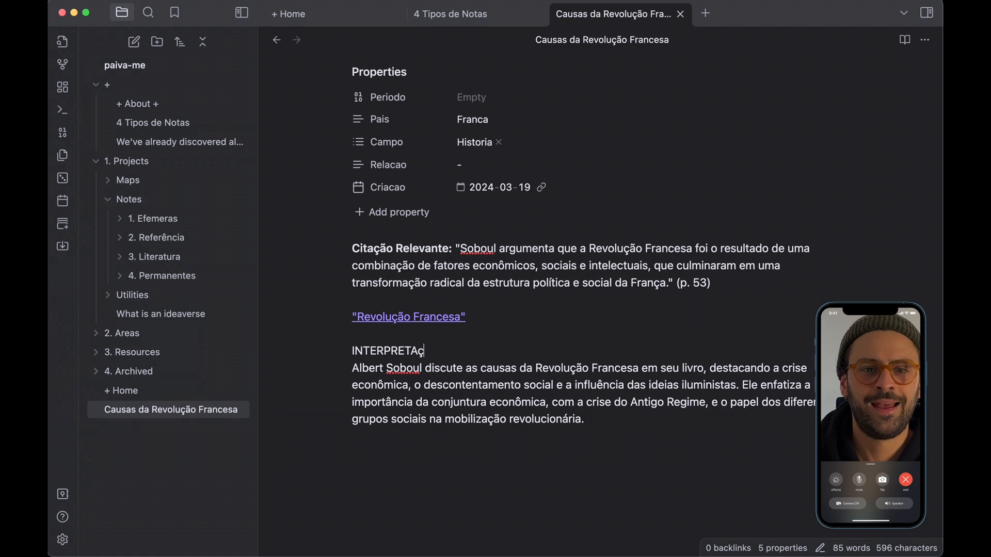
pyautogui.press('BackSpace')
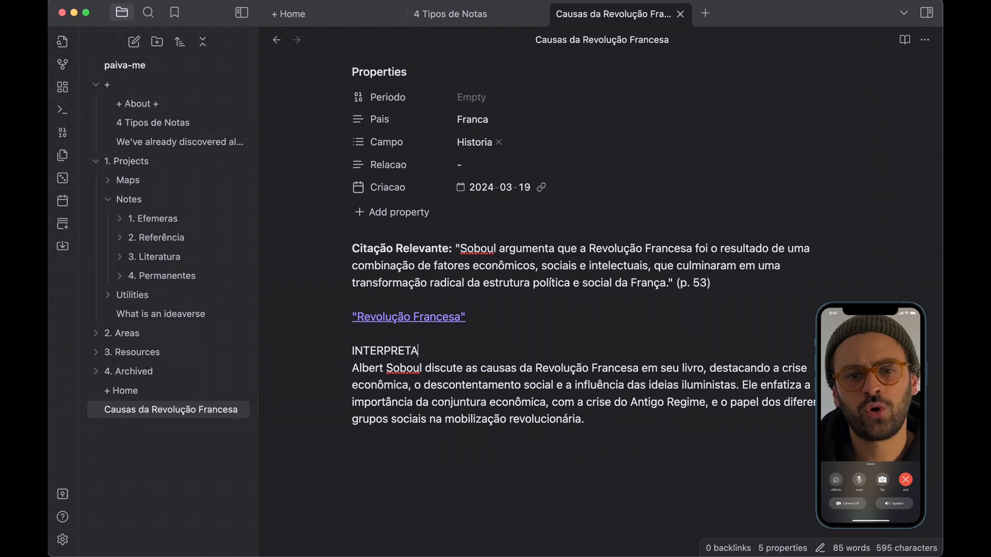
pyautogui.write('ÇÃO')
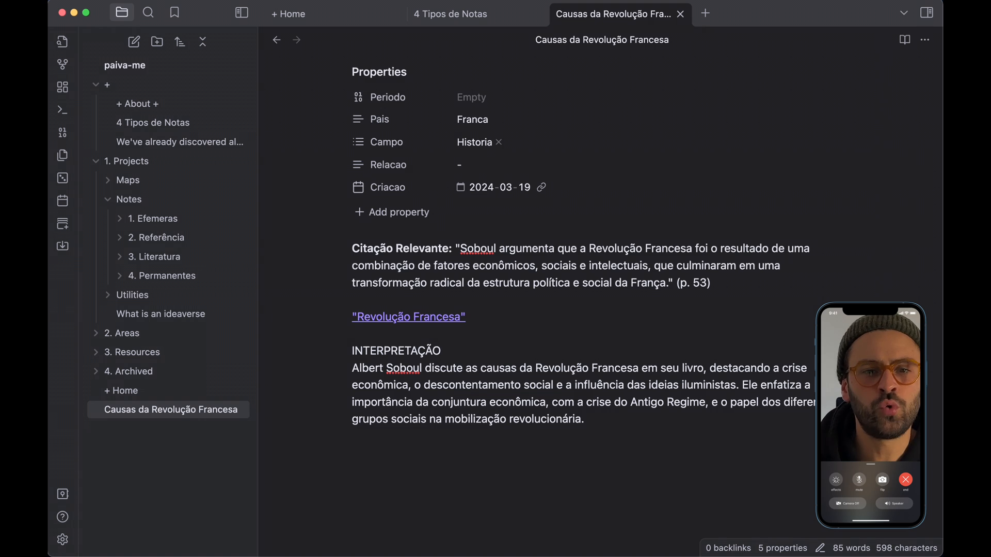
pyautogui.hotkey('shift', 'Home')
pyautogui.press('super+b')
pyautogui.press('Right')
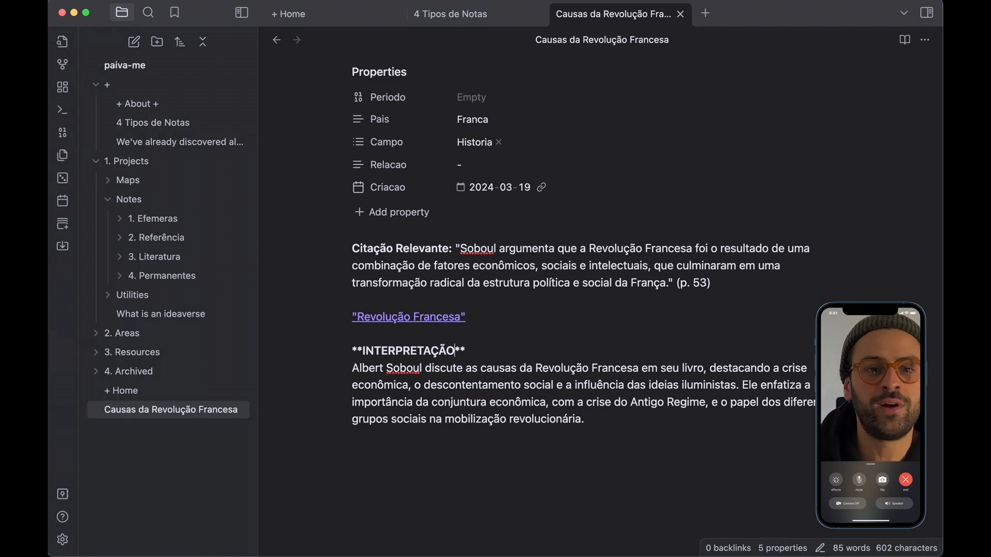
pyautogui.press('Down')
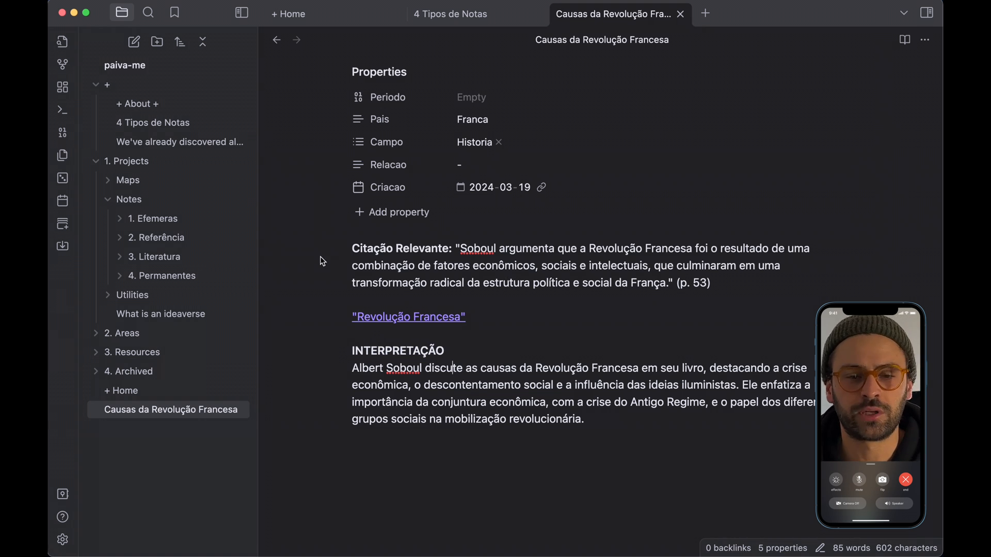
# Format the "Citação Relevante" paragraph as a blockquote, keeping its label bold
pyautogui.click(353, 249)
pyautogui.write('> **')
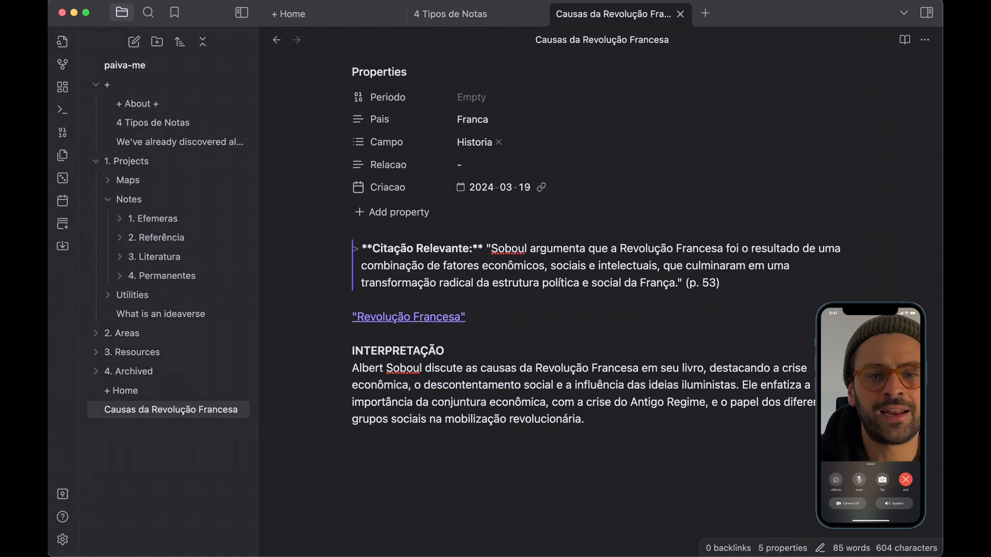
pyautogui.click(698, 351)
pyautogui.click(533, 466)
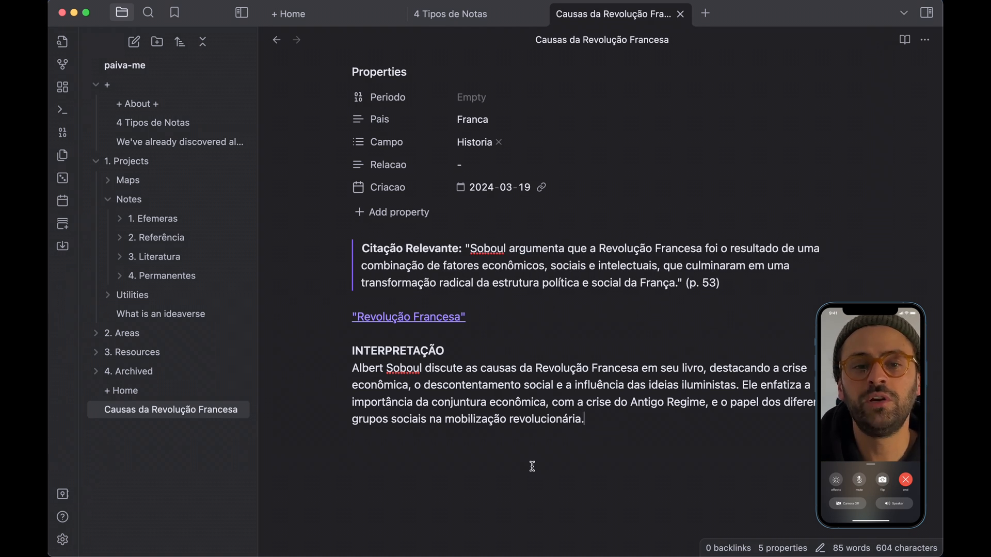
# Look through the notes stored in the 4. Permanentes and 2. Referência folders
pyautogui.click(187, 279)
pyautogui.scroll(-20, 189, 428)
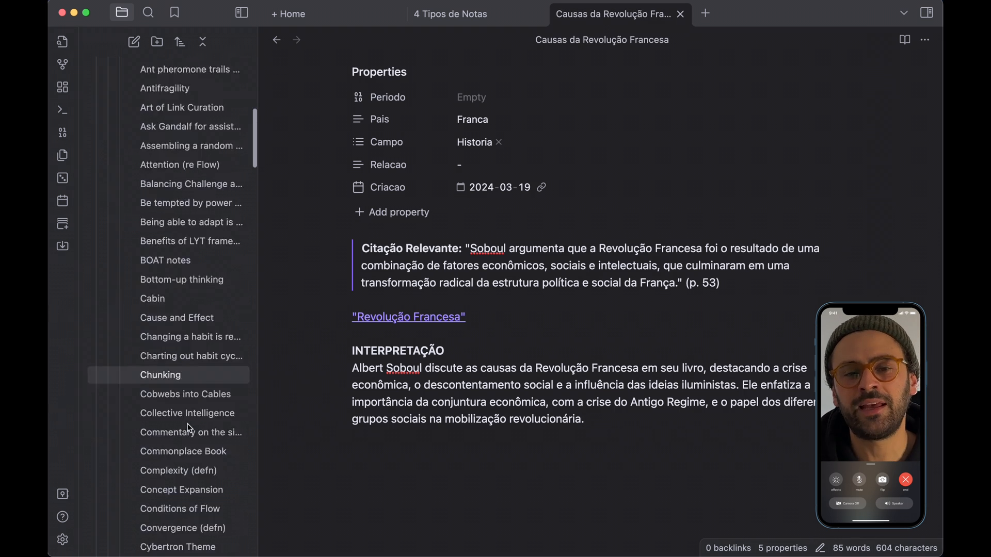
pyautogui.scroll(-10, 190, 428)
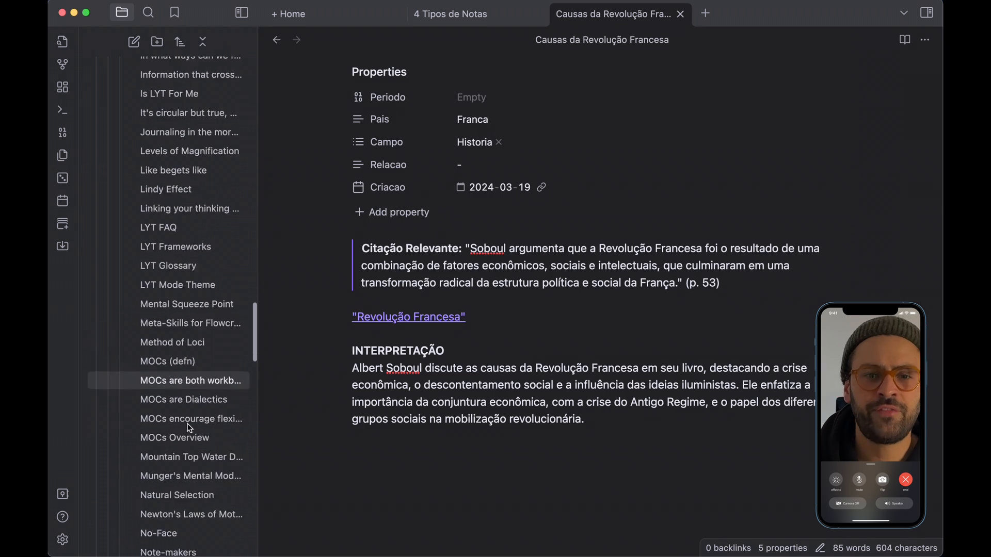
pyautogui.scroll(20, 189, 428)
pyautogui.scroll(5, 189, 428)
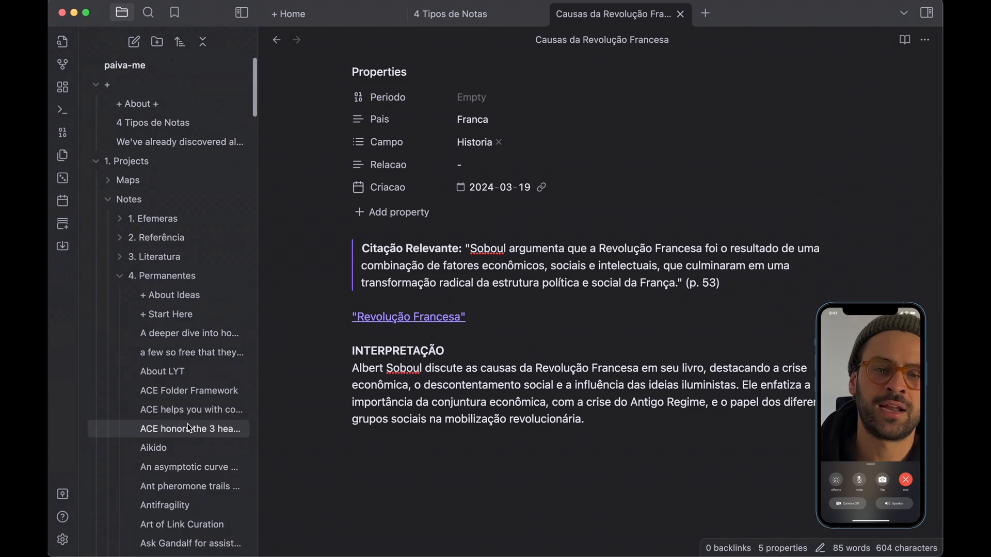
pyautogui.click(166, 275)
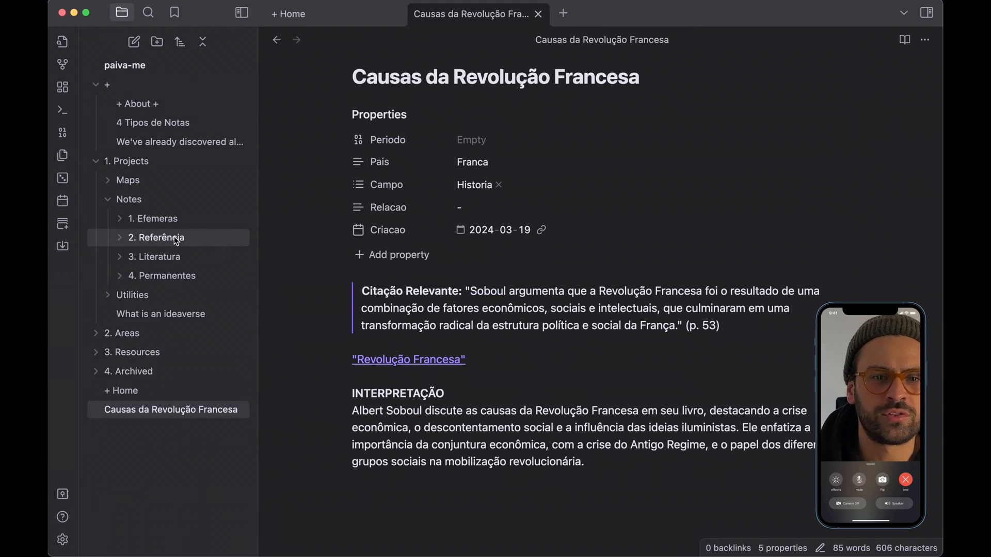
pyautogui.click(176, 239)
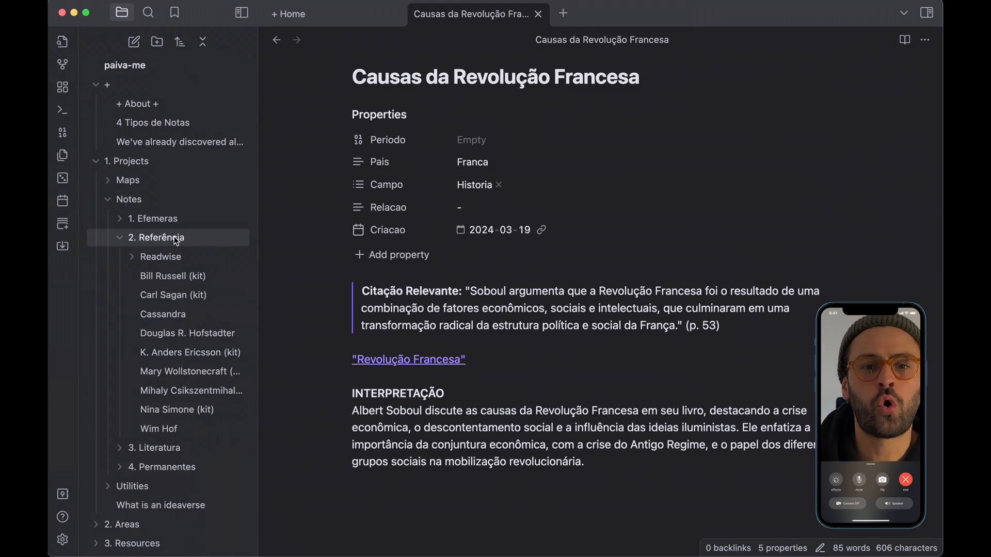
pyautogui.click(177, 238)
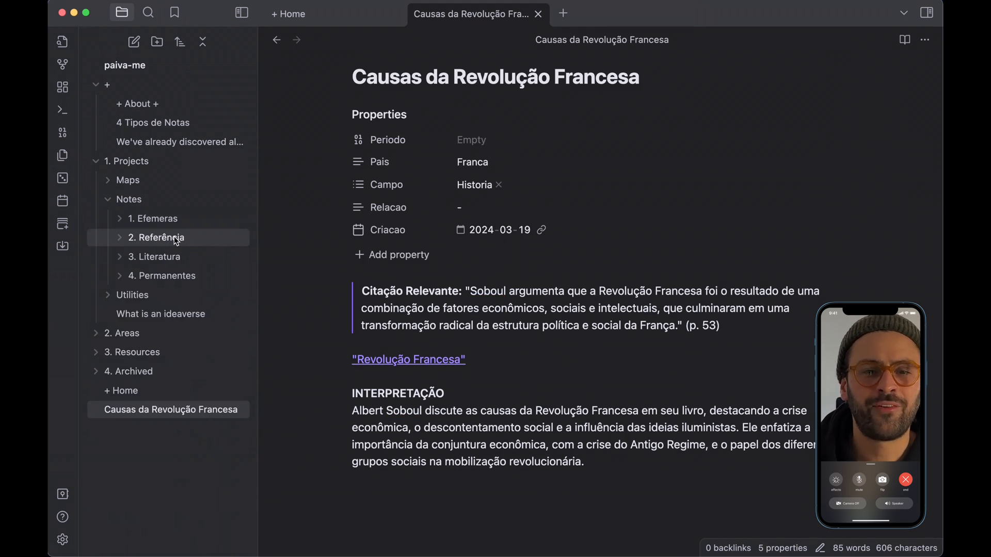
# Open the vault's graph view and examine the note names and connections up close
pyautogui.click(63, 65)
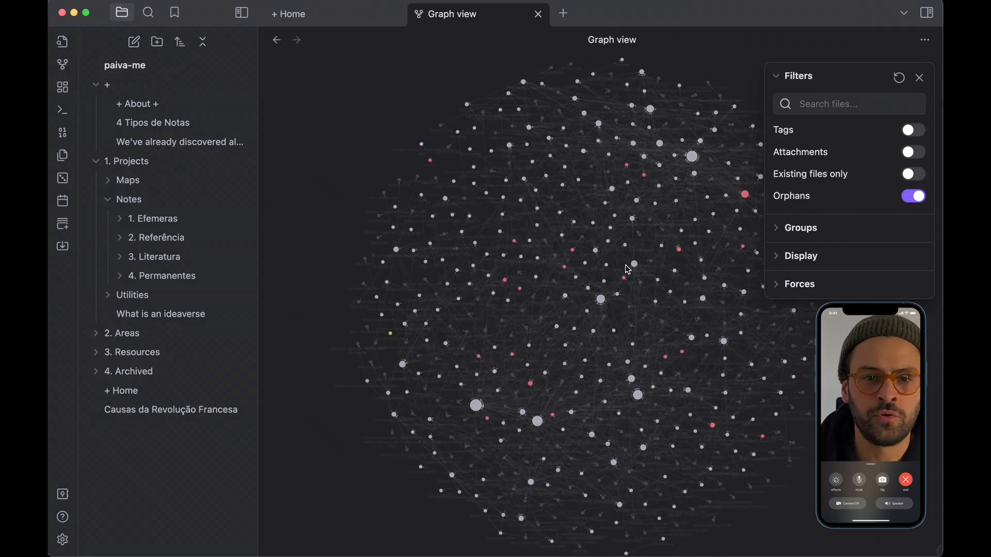
pyautogui.scroll(5, 655, 348)
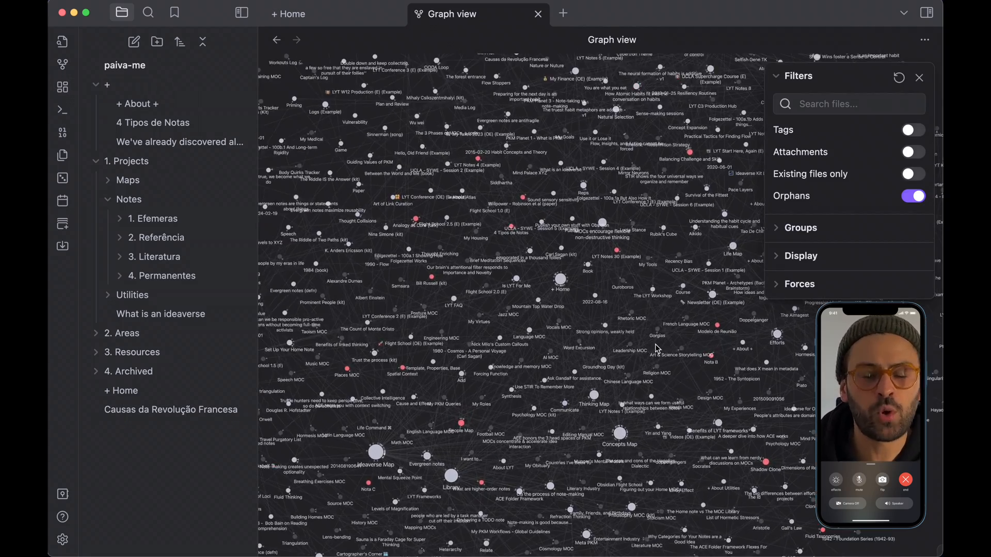
# Hide the graph filter settings and look over the connections across the whole graph
pyautogui.click(919, 78)
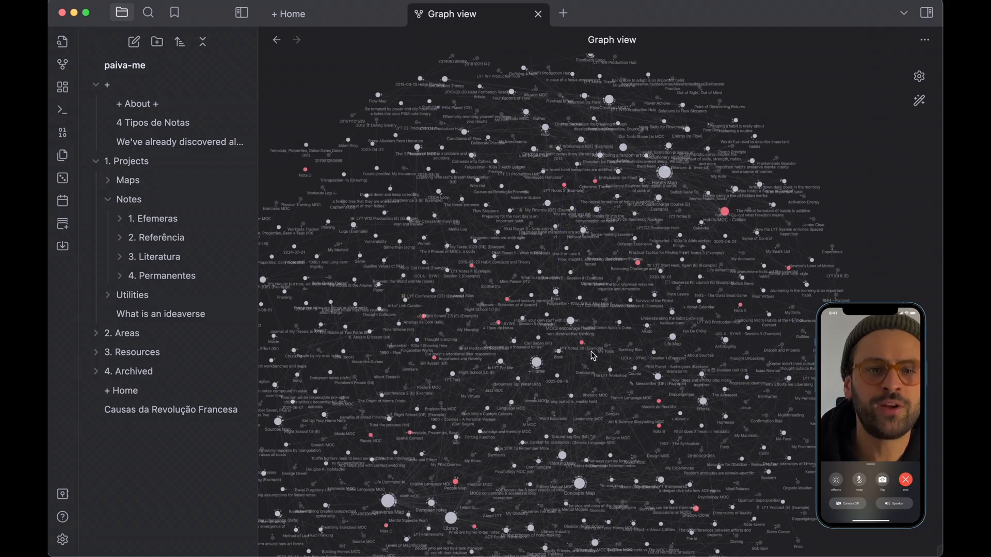
pyautogui.scroll(-3, 588, 285)
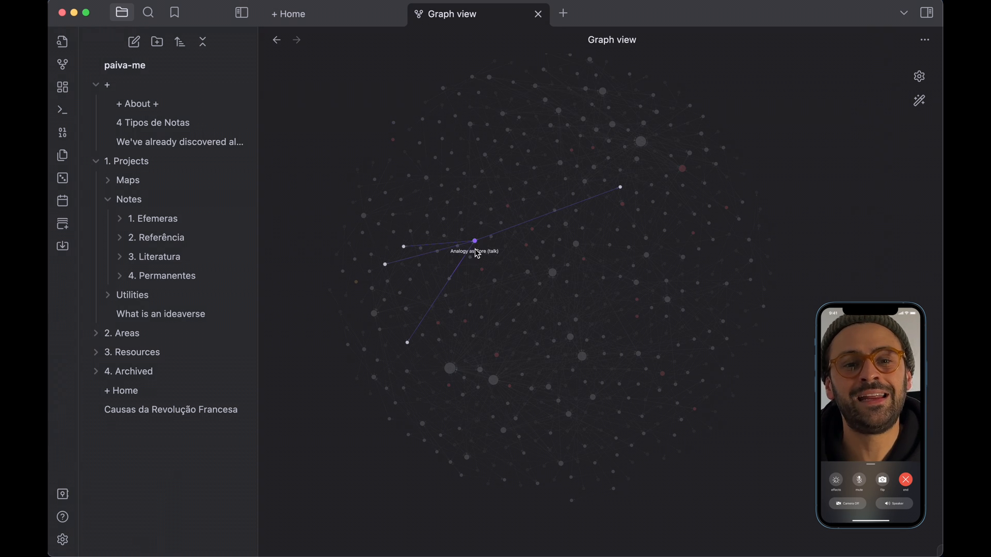
# Create a new note titled "Notas Permanentes"
pyautogui.press('super+n')
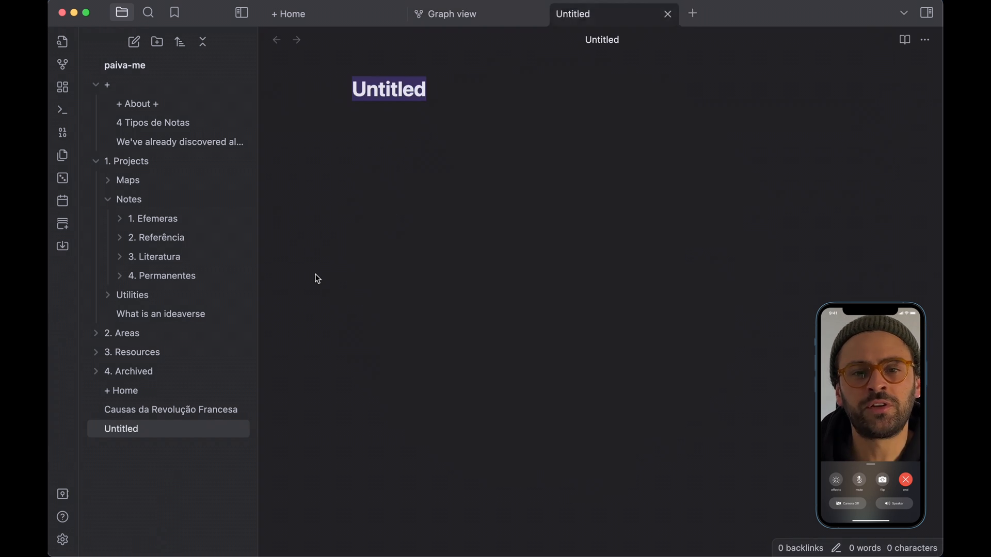
pyautogui.write('Notas PEr')
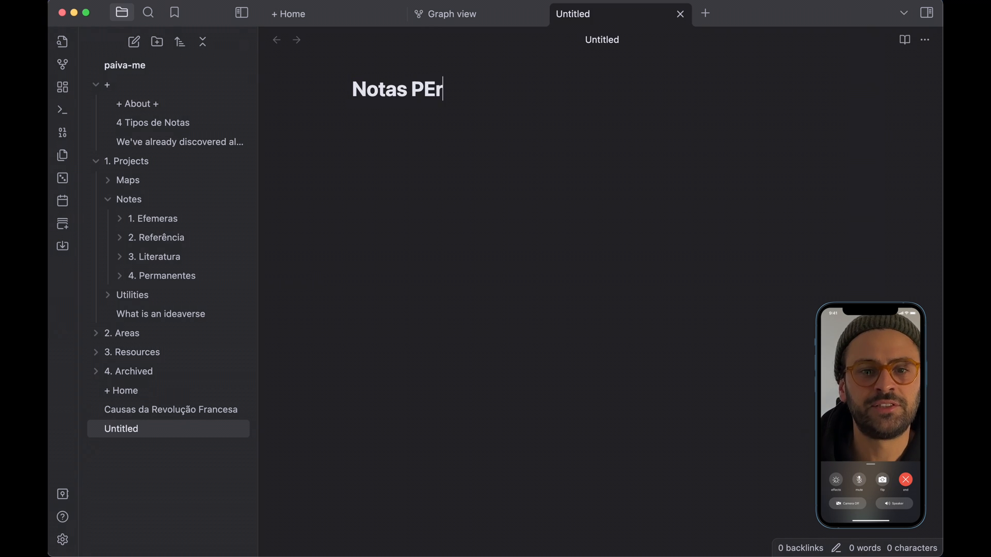
pyautogui.press('BackSpace')
pyautogui.press('BackSpace')
pyautogui.write('ermanente')
pyautogui.press('BackSpace')
pyautogui.press('BackSpace')
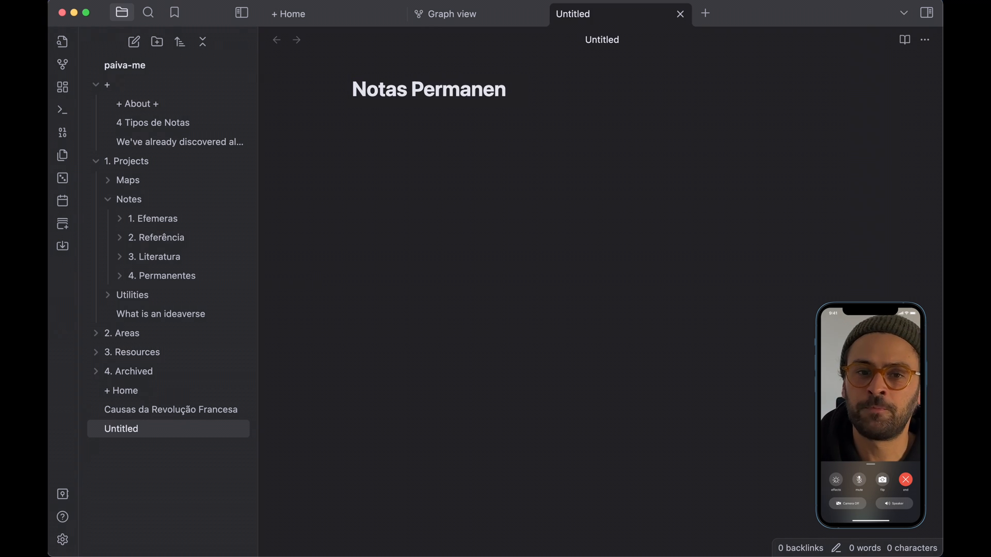
pyautogui.write('tes')
pyautogui.press('Return')
# Write "1 Nota 1 ideia" as the first bullet point in the body of the Notas Permanentes note
pyautogui.write('1')
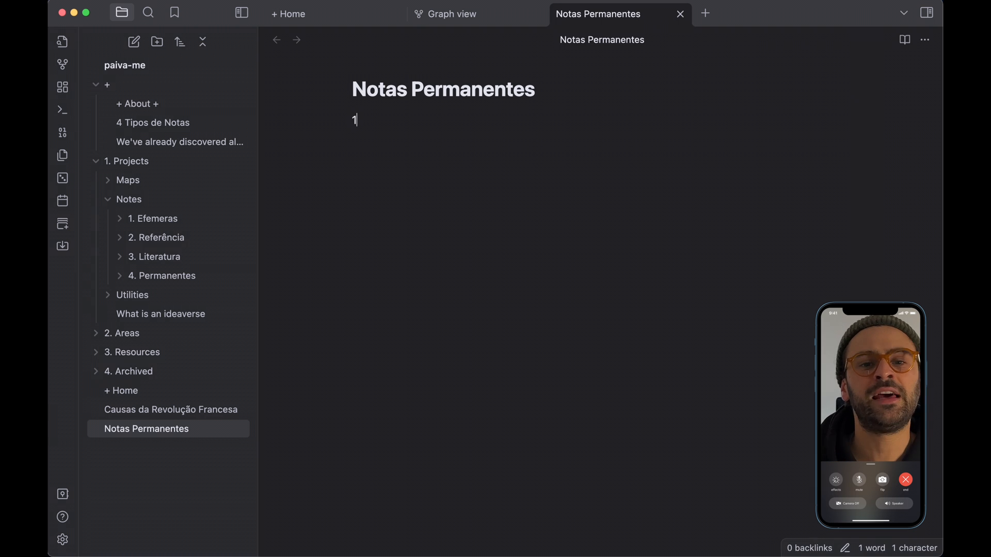
pyautogui.write(' Nota 1 ideia')
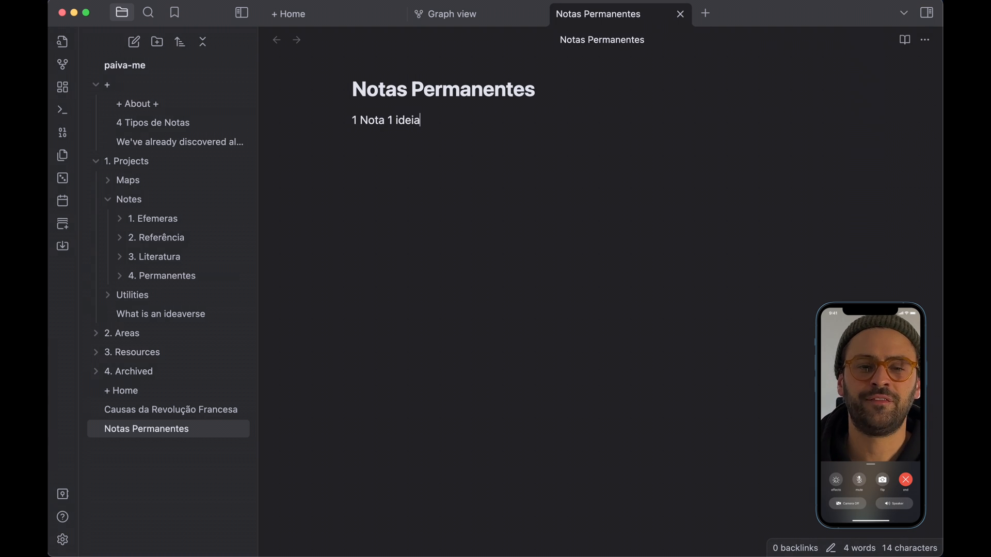
pyautogui.press('super+Left')
pyautogui.write('1.')
pyautogui.press('super+z')
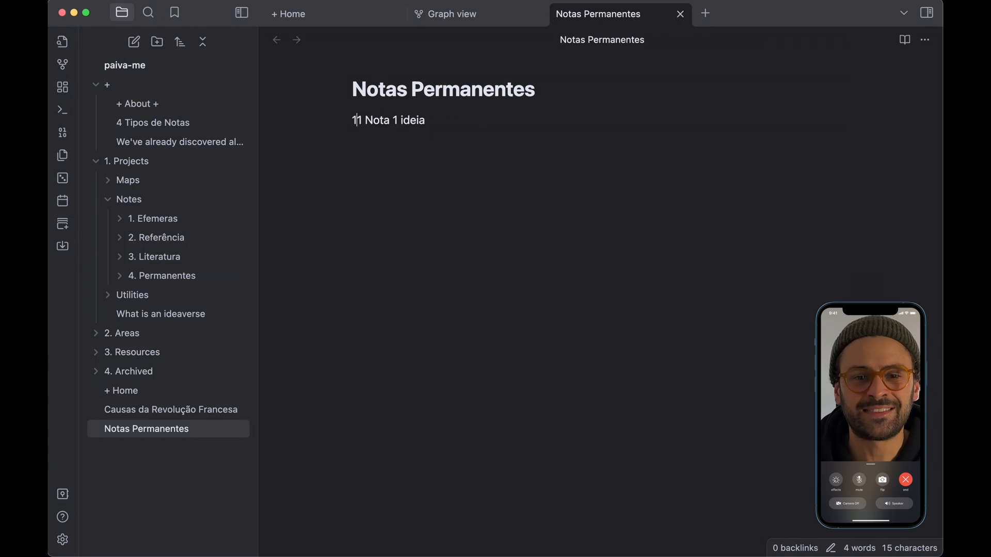
pyautogui.press('super+z')
pyautogui.write('-')
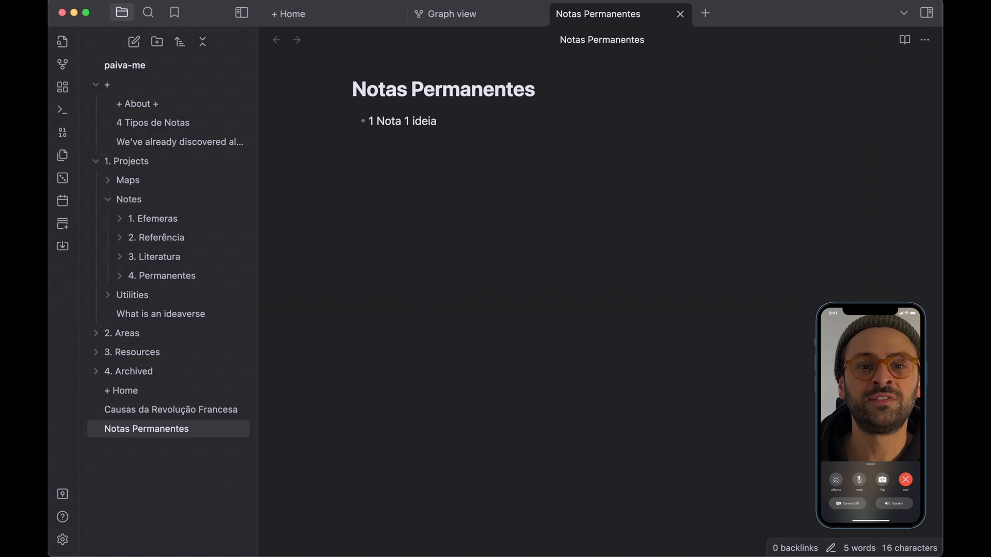
# Add a second bullet reading "Manter curtas e concisas (sempre que possível)" and start an empty third bullet
pyautogui.press('Return')
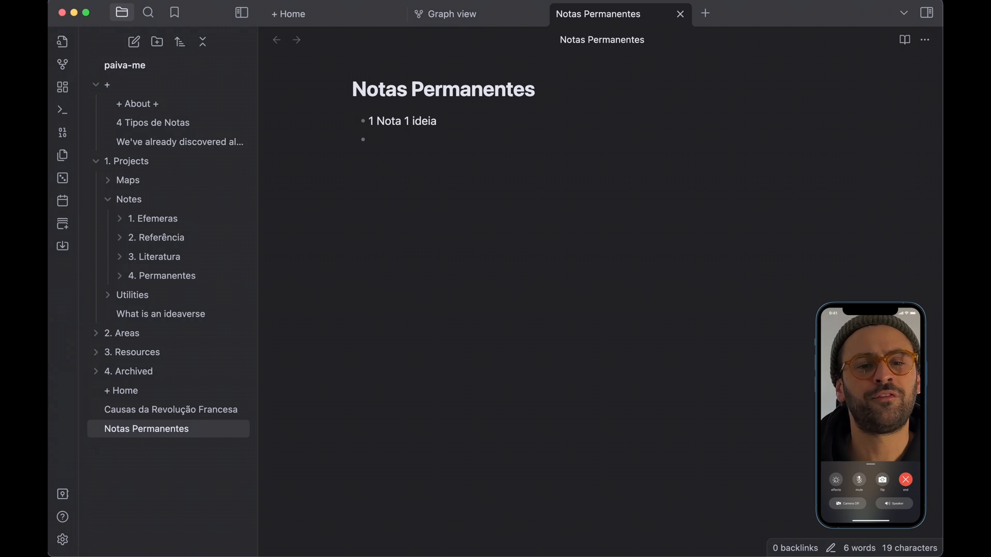
pyautogui.write('M')
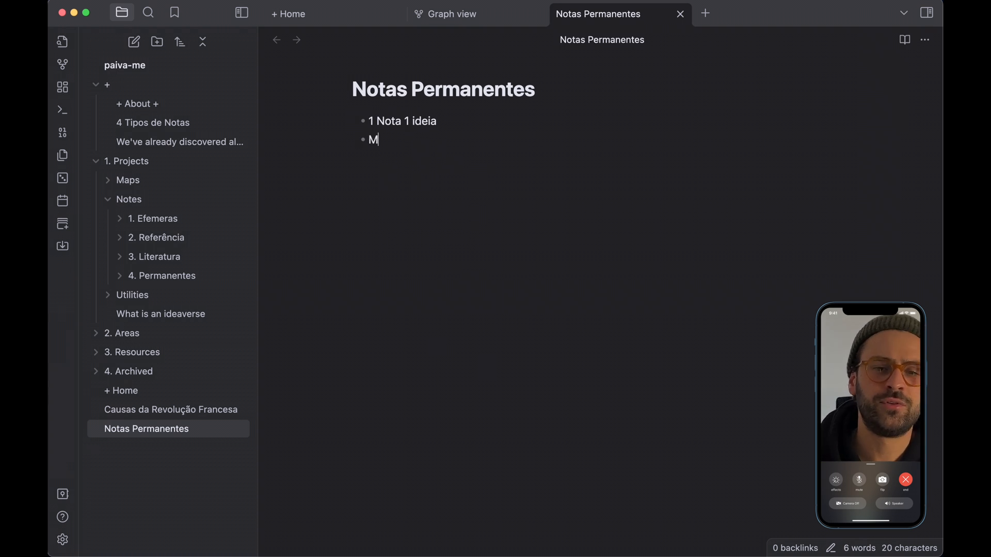
pyautogui.write('anter cur')
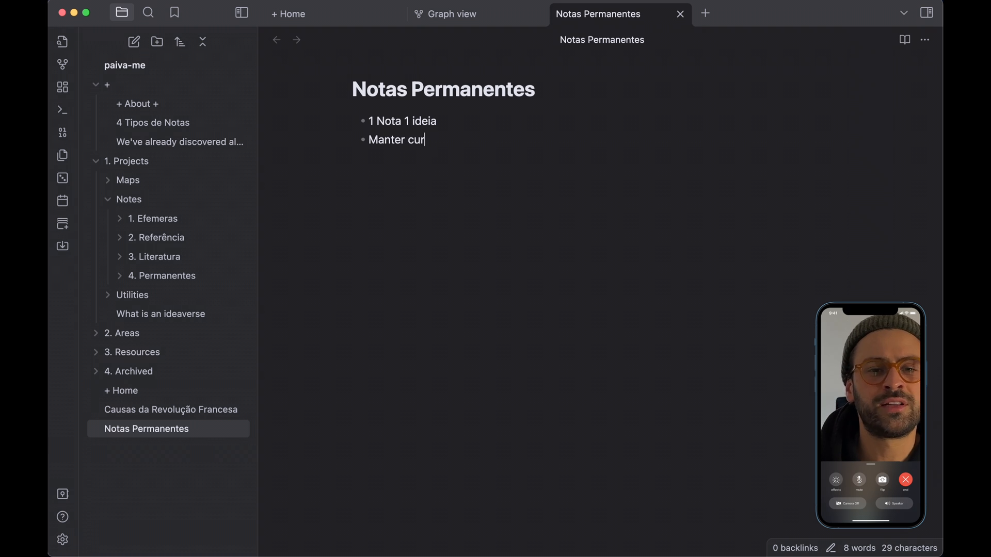
pyautogui.write('tas e concisas')
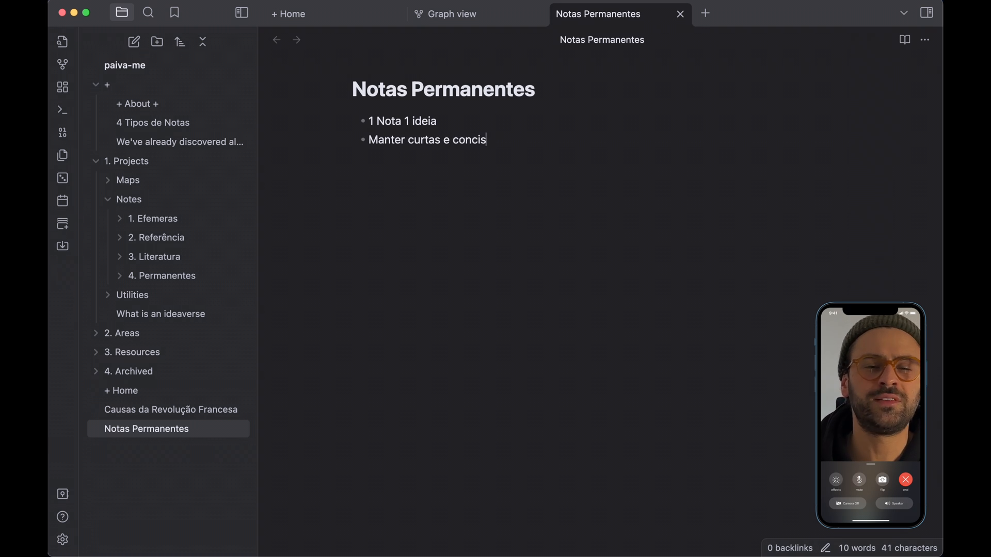
pyautogui.press('Return')
pyautogui.click(524, 137)
pyautogui.write('(sempre que ')
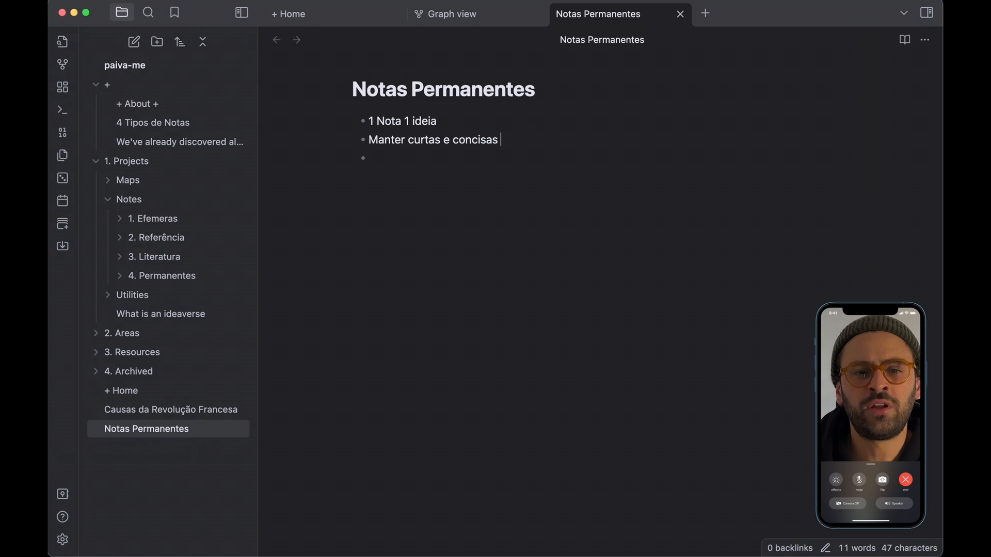
pyautogui.write('possível) • ')
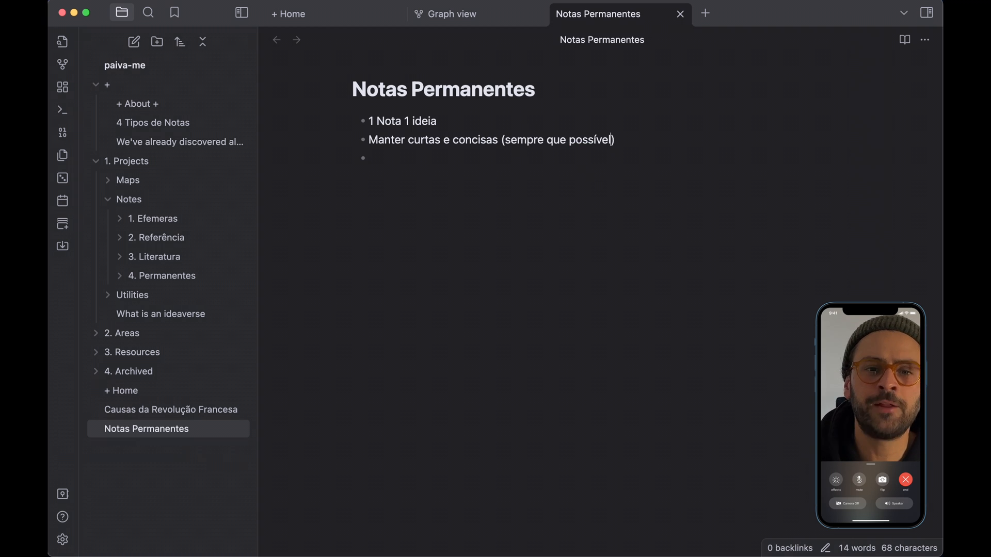
# Fill in the third bullet with "Crie ao menos 1 link direcionando a outra nota."
pyautogui.write('Fa')
pyautogui.press('BackSpace')
pyautogui.press('BackSpace')
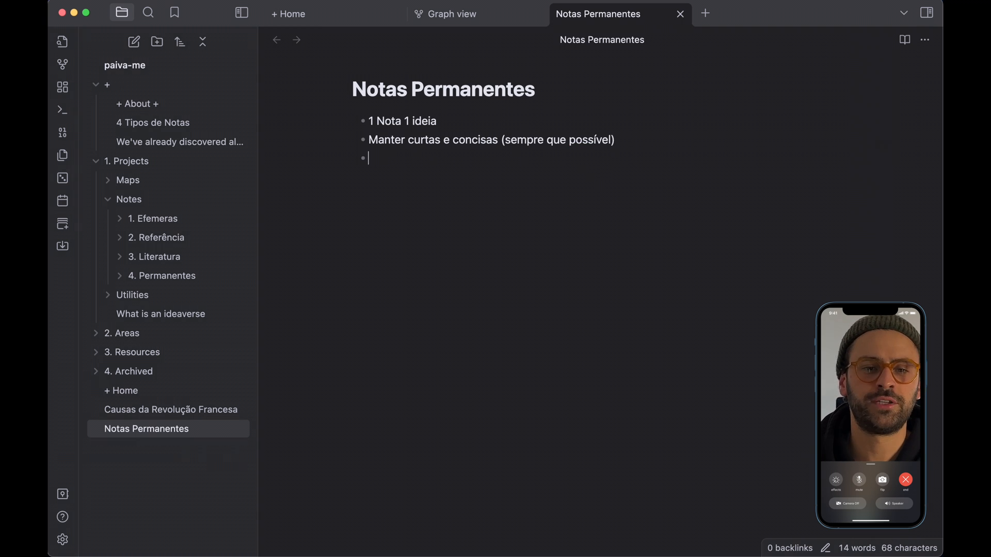
pyautogui.write('Crie ao menos ')
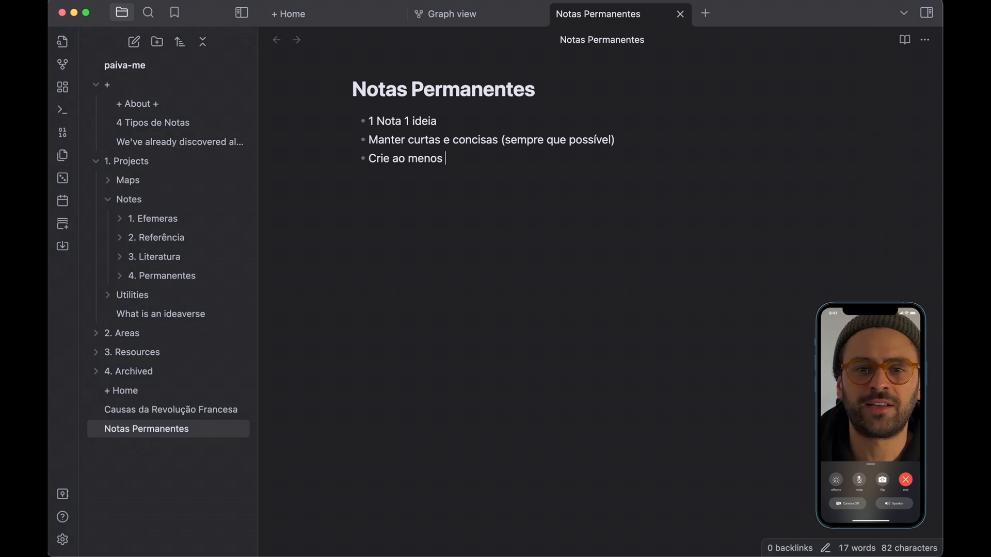
pyautogui.write('1 link direcion')
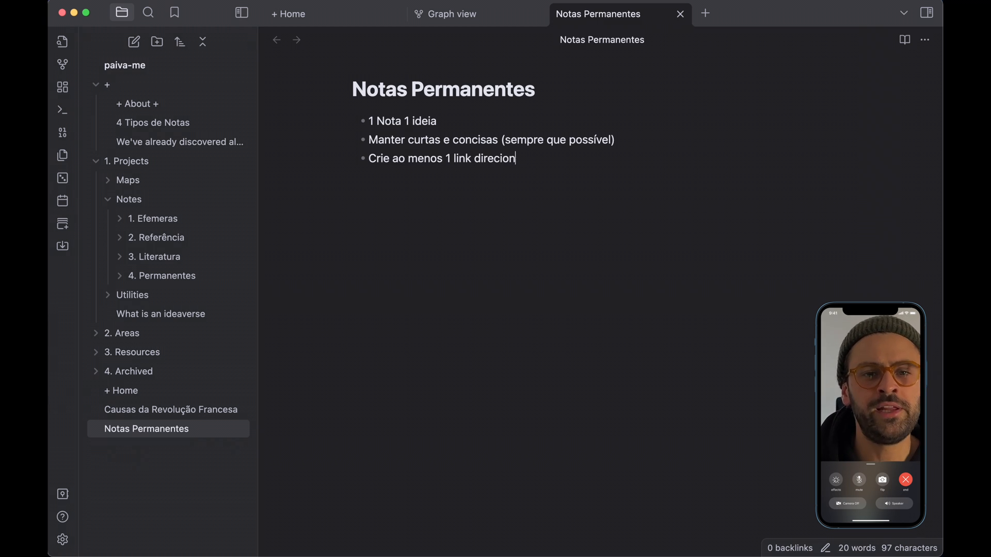
pyautogui.write('ando a outra nota.')
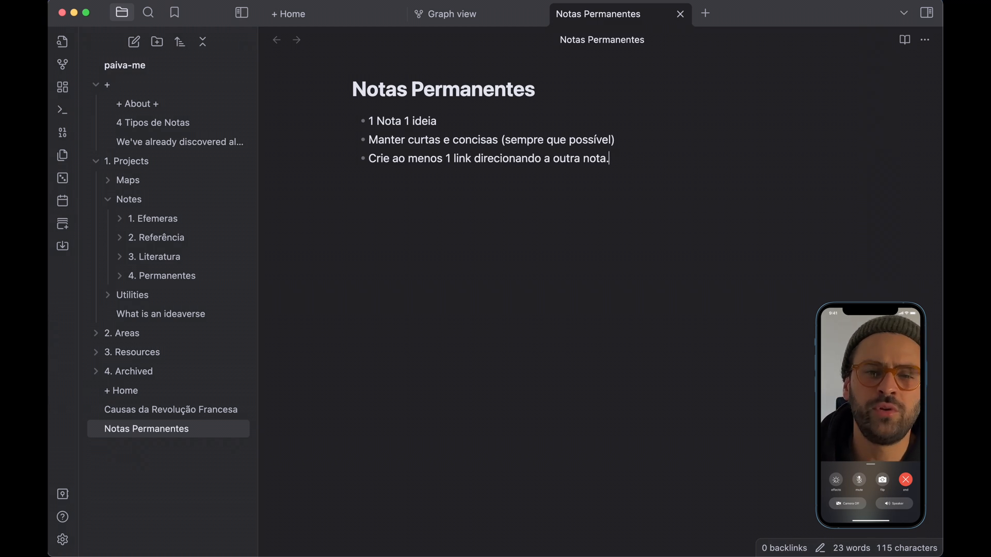